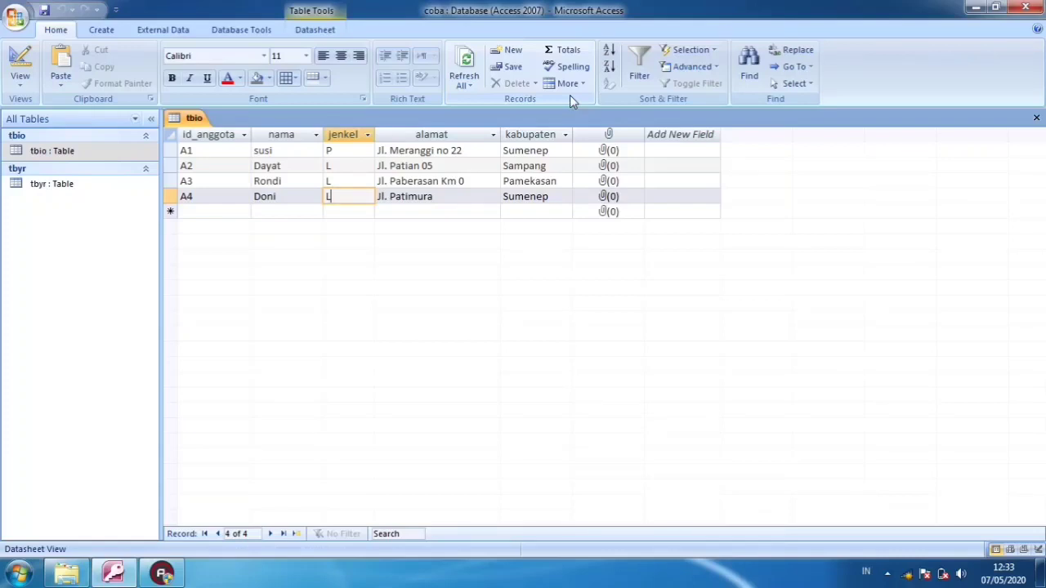
# Examine the member records in the tbio table, checking each row's id_anggota, nama and jenkel fields
pyautogui.click(288, 179)
pyautogui.click(234, 176)
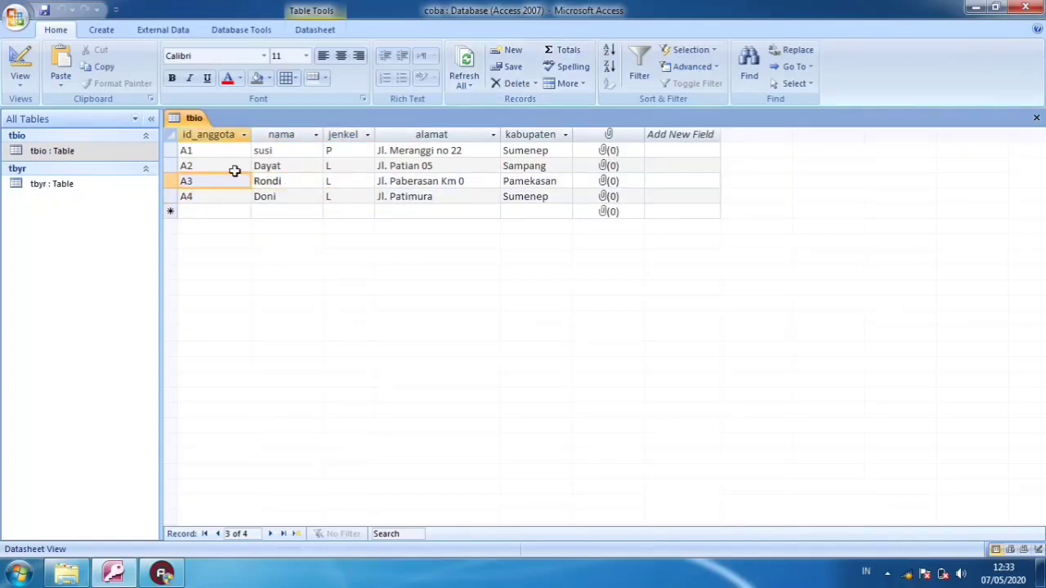
pyautogui.click(227, 152)
pyautogui.click(227, 169)
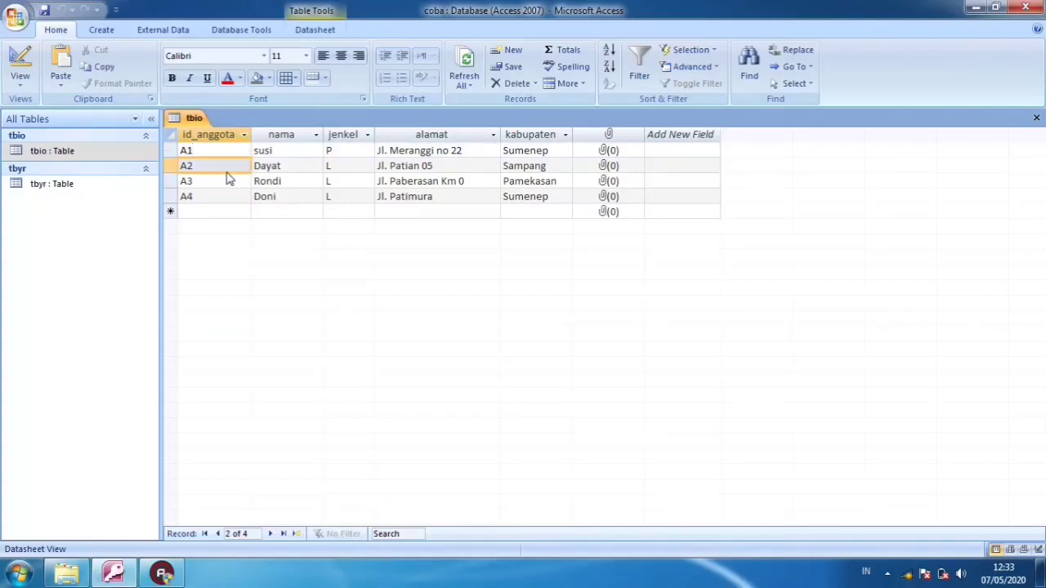
pyautogui.click(219, 152)
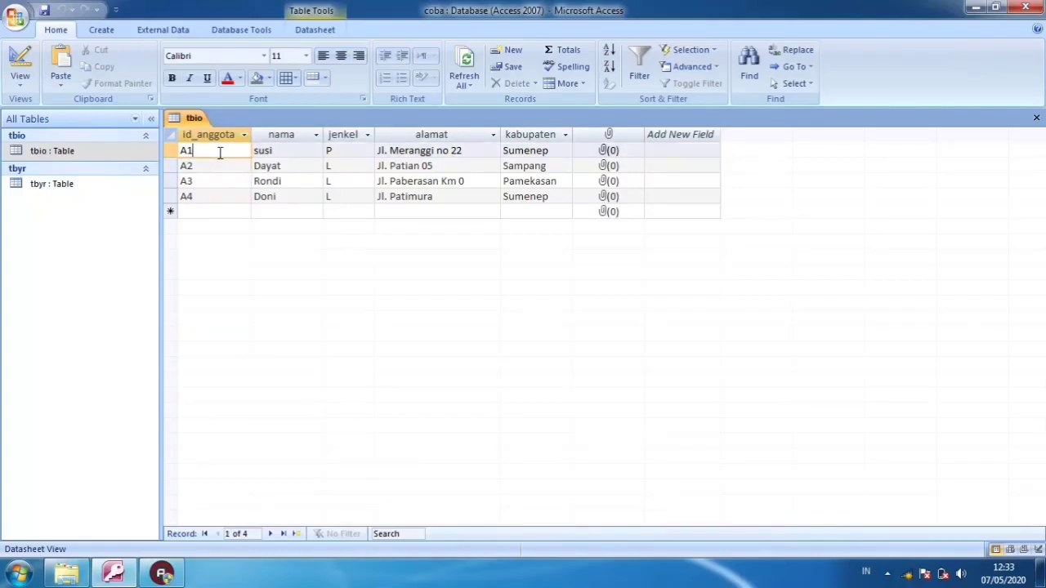
pyautogui.click(319, 196)
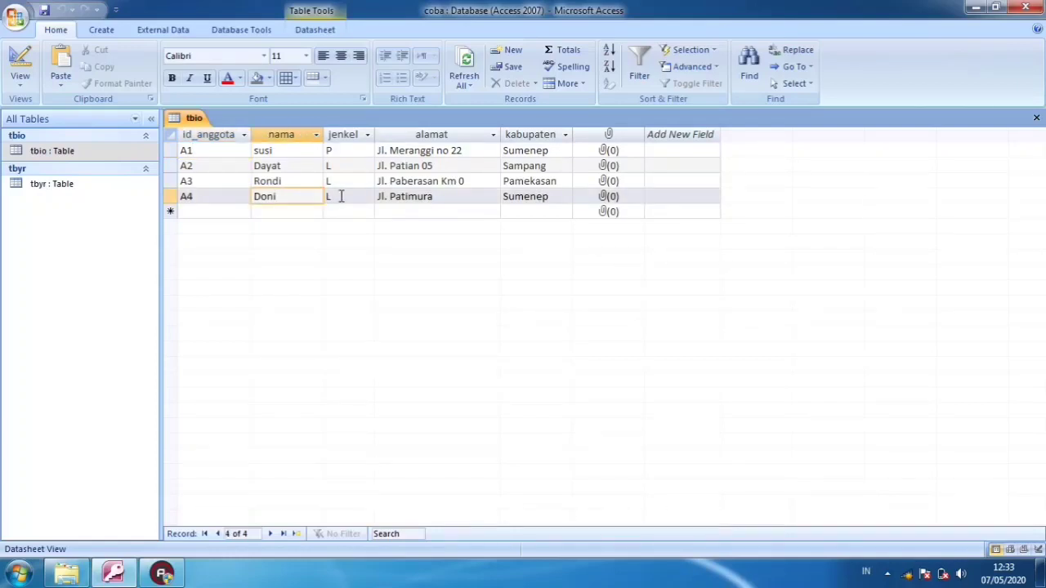
pyautogui.click(340, 196)
pyautogui.click(343, 180)
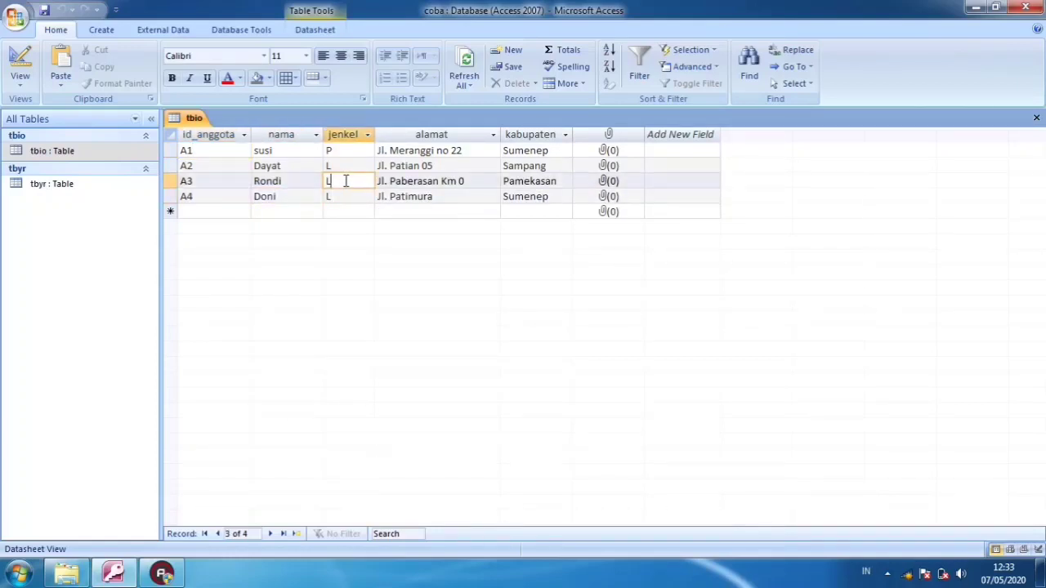
pyautogui.click(360, 165)
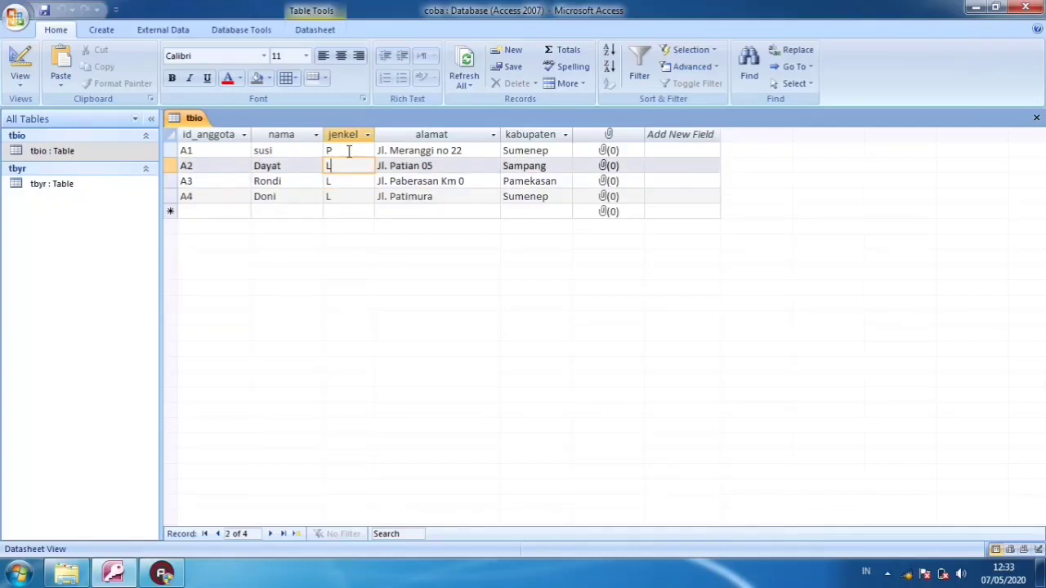
pyautogui.click(304, 154)
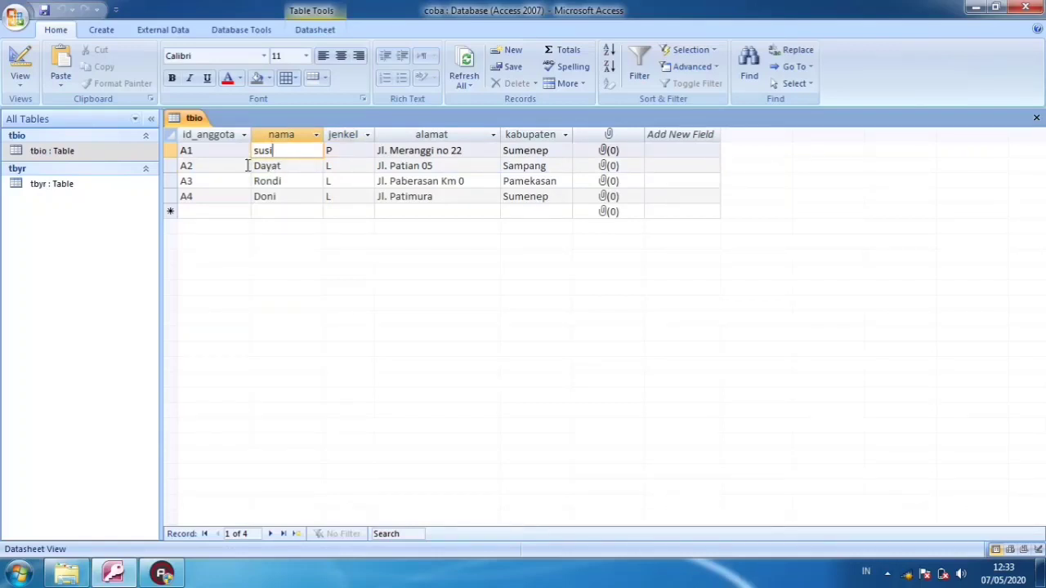
pyautogui.click(195, 152)
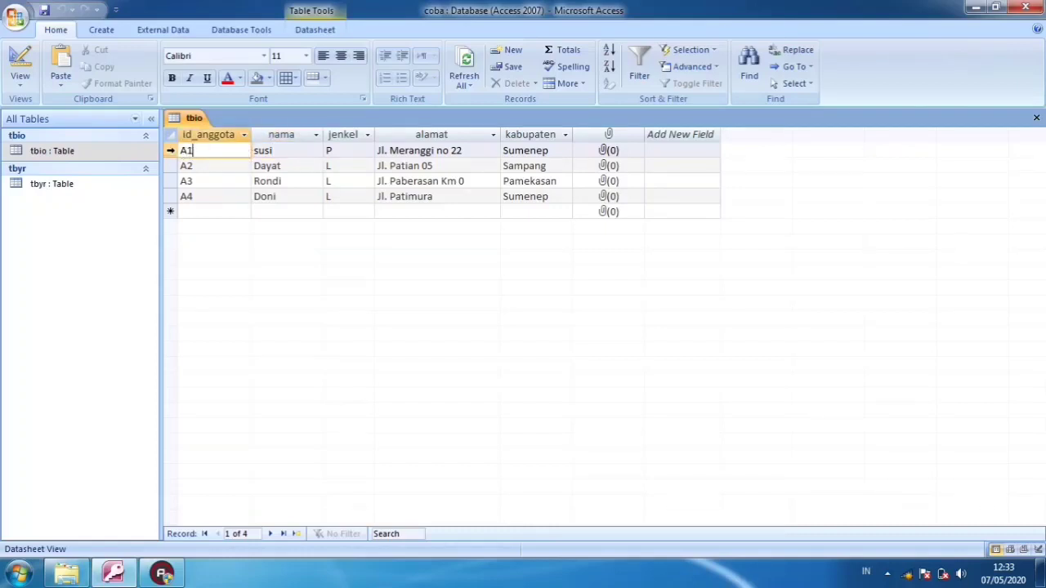
pyautogui.moveTo(170, 150); pyautogui.dragTo(176, 206)
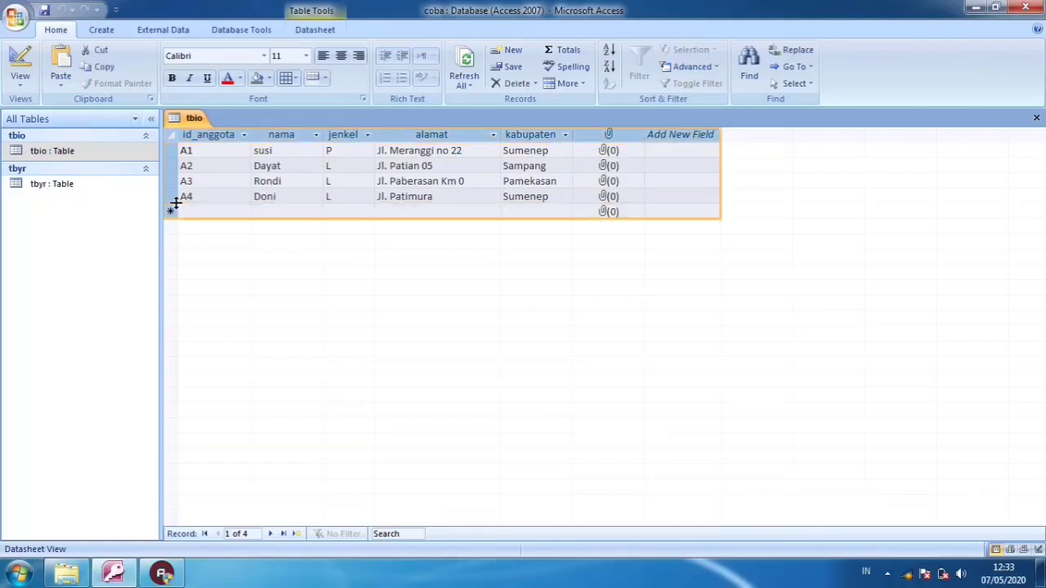
pyautogui.click(215, 155)
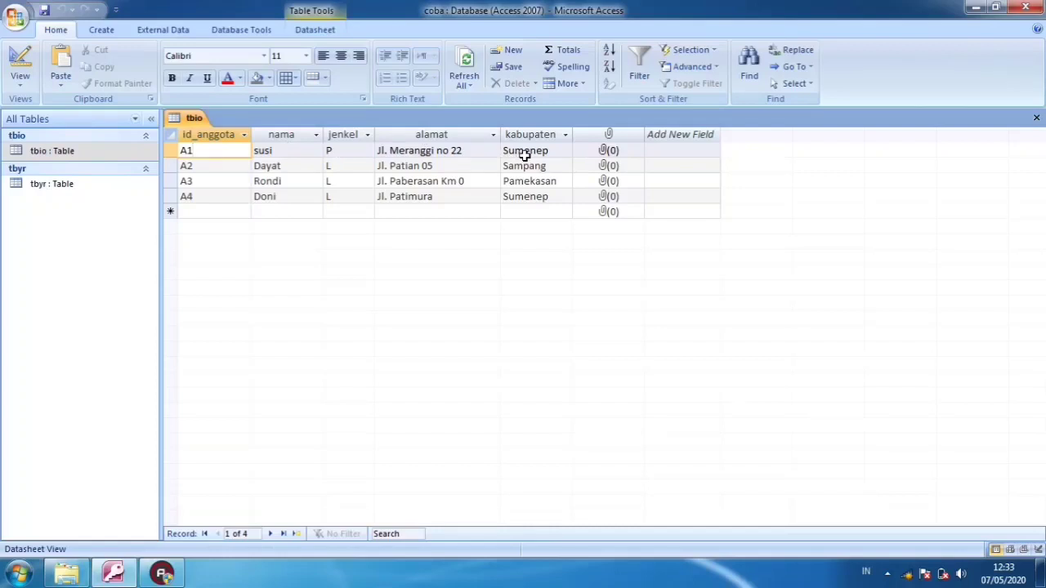
pyautogui.click(237, 168)
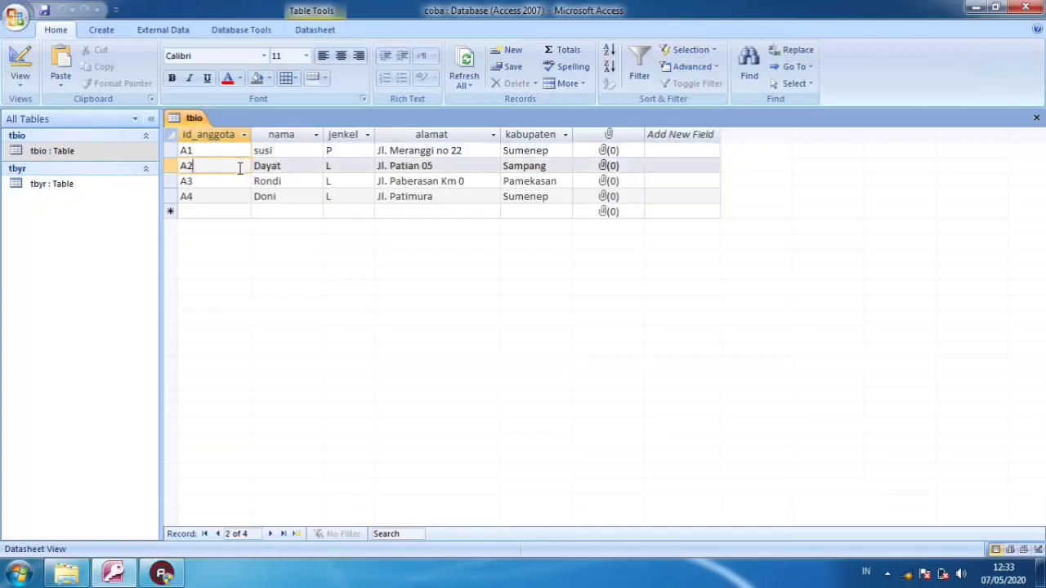
pyautogui.click(245, 183)
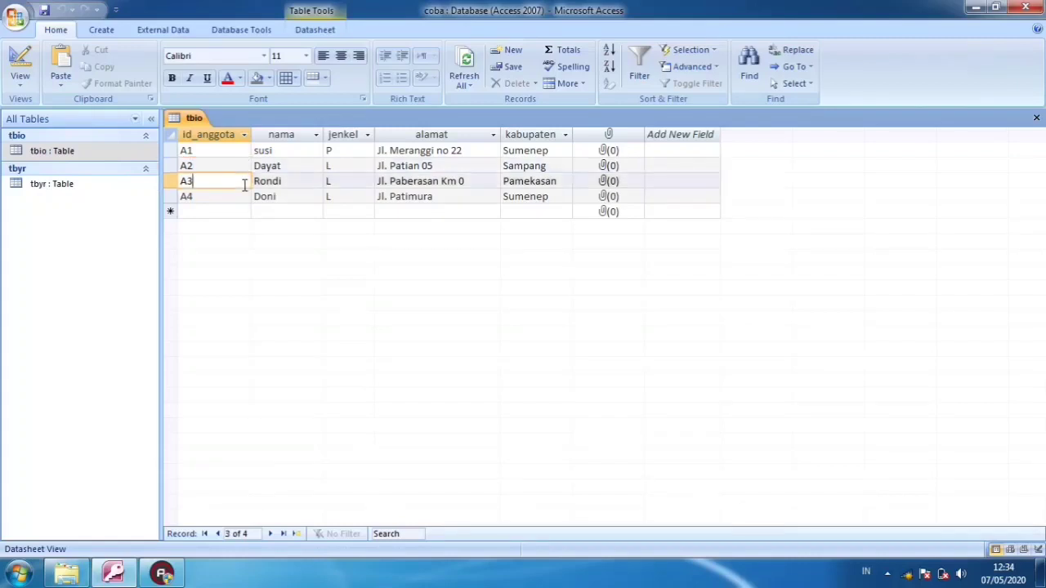
pyautogui.click(249, 197)
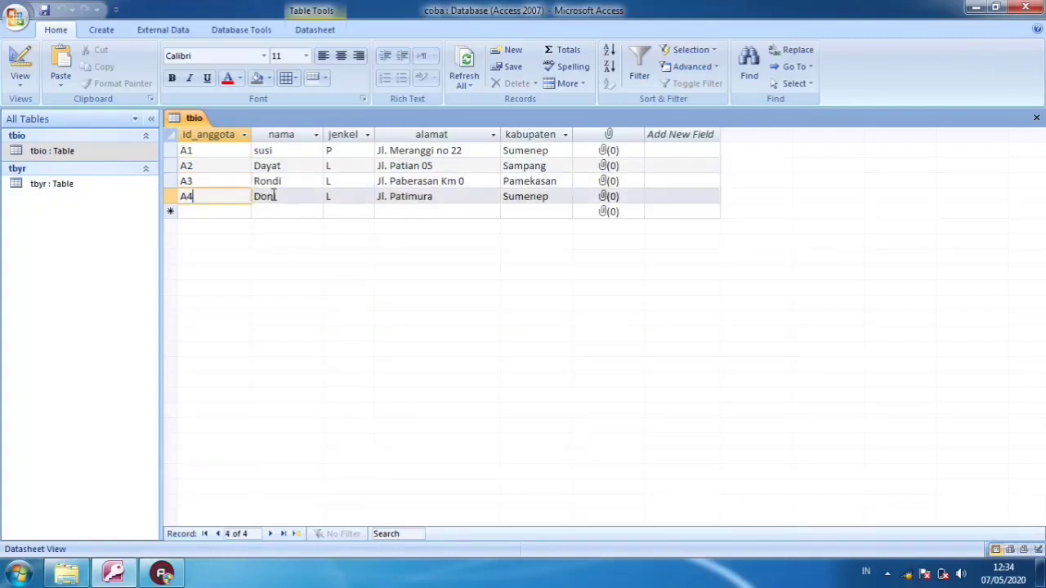
pyautogui.click(273, 196)
pyautogui.click(242, 184)
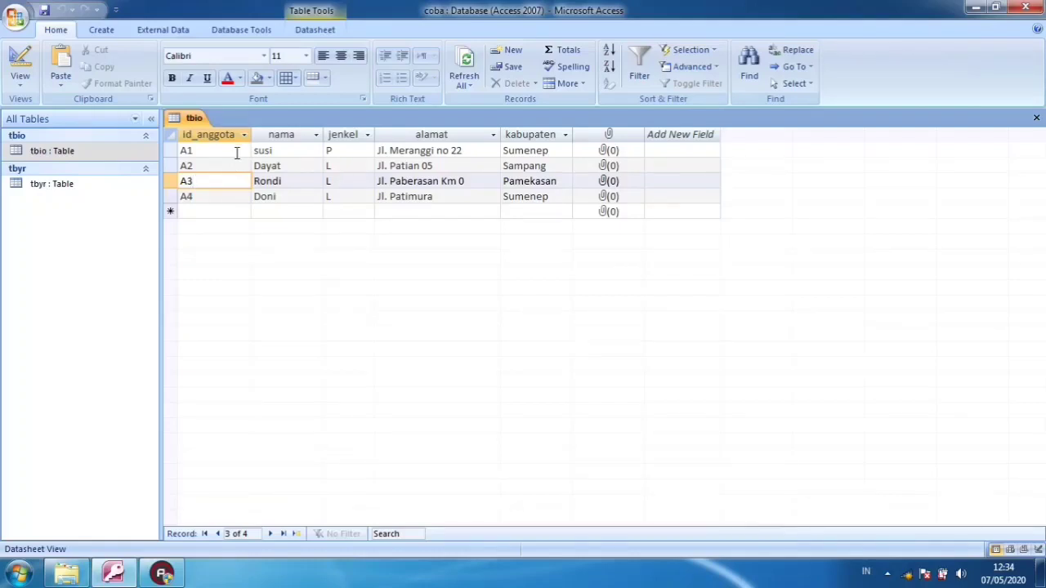
# Compare the jenkel values across all records in the tbio table
pyautogui.click(334, 153)
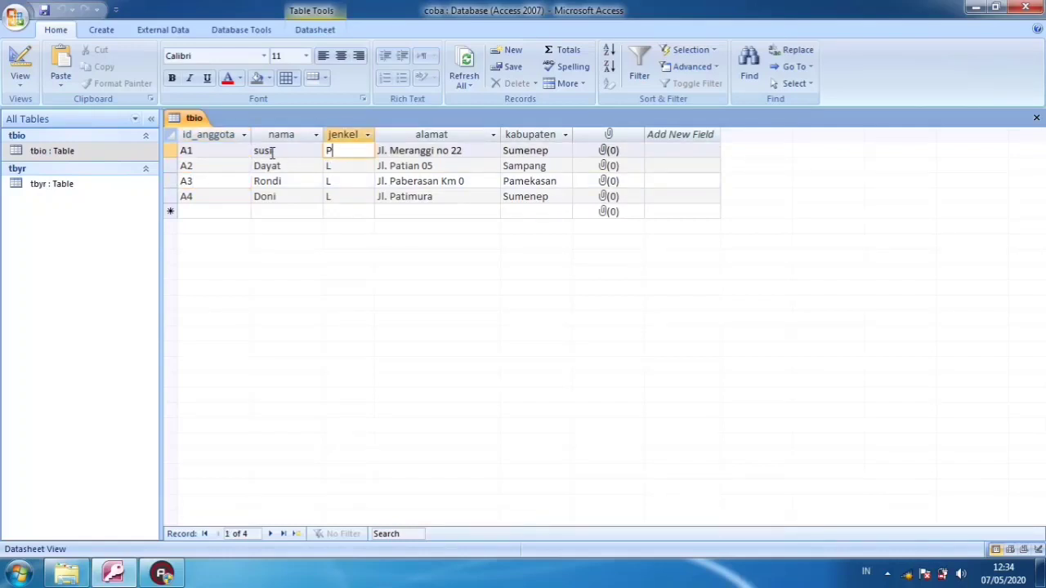
pyautogui.click(338, 163)
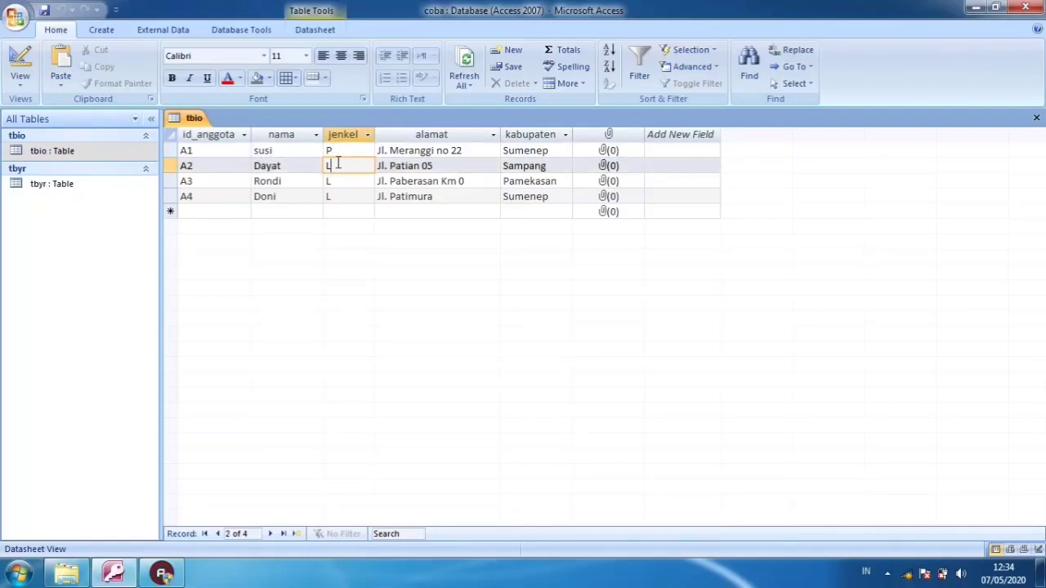
pyautogui.click(339, 178)
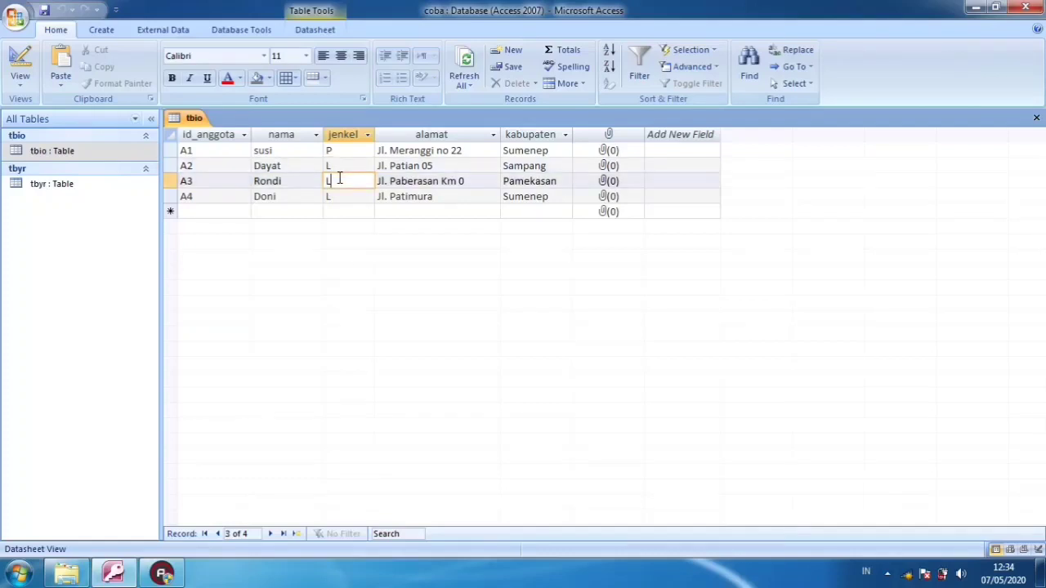
pyautogui.click(340, 166)
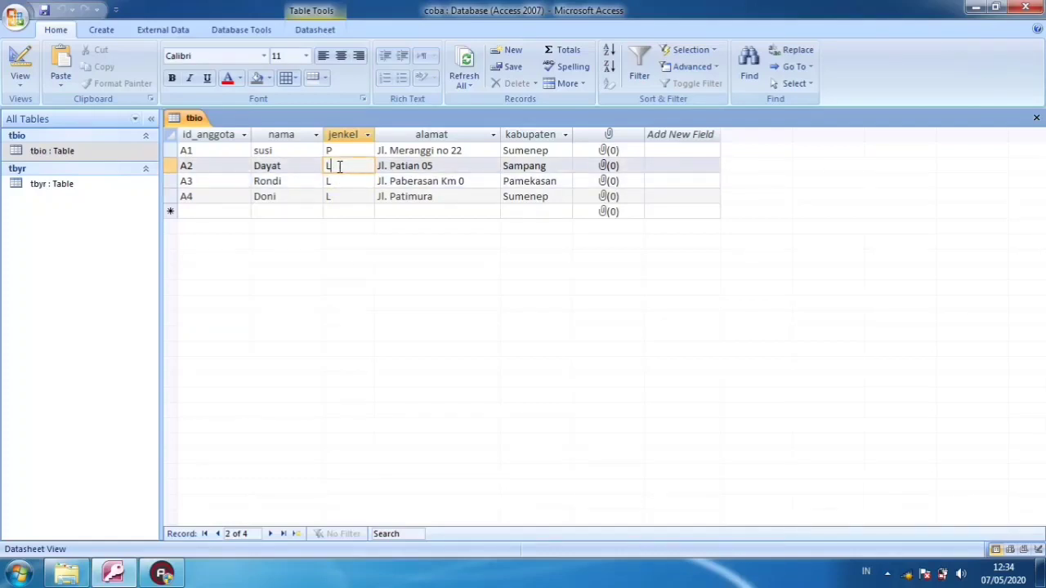
pyautogui.click(340, 151)
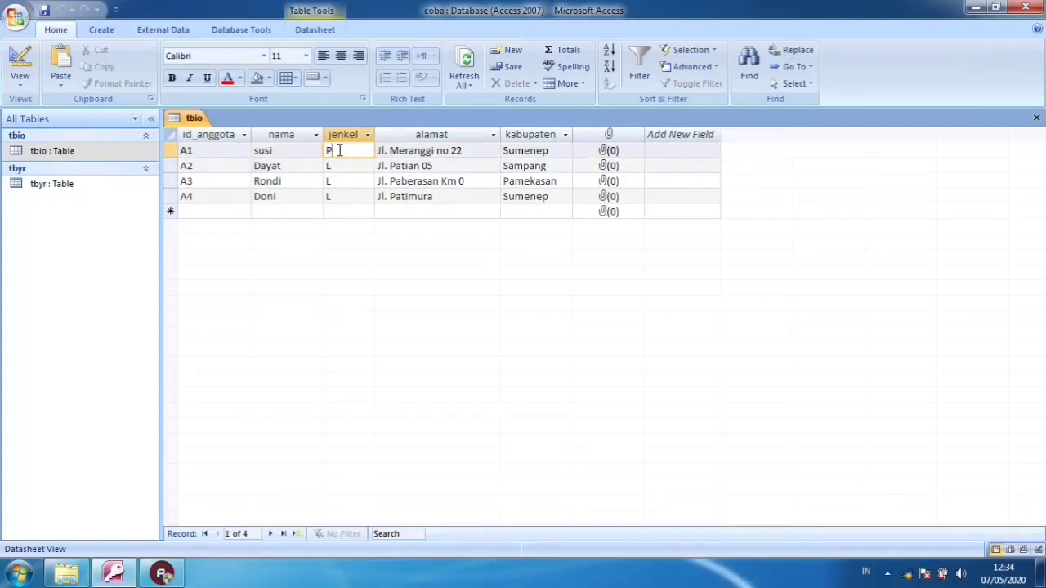
pyautogui.click(341, 166)
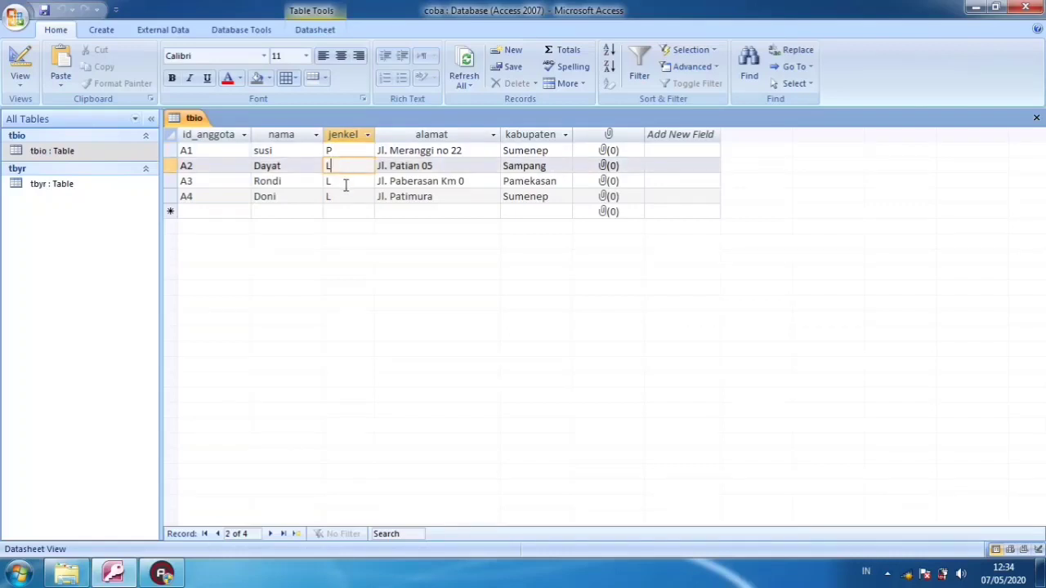
pyautogui.click(341, 181)
pyautogui.click(344, 197)
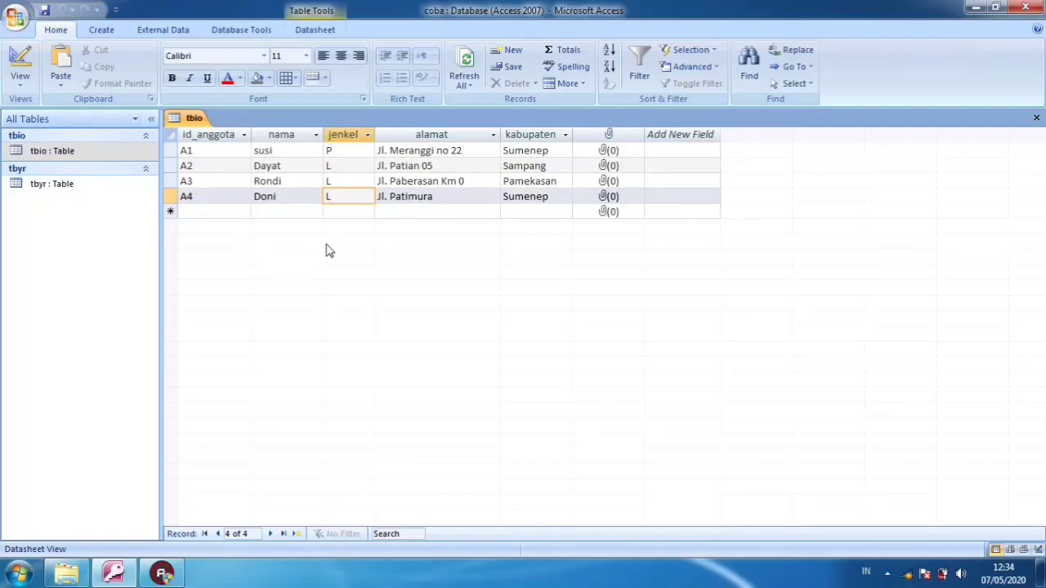
pyautogui.click(356, 181)
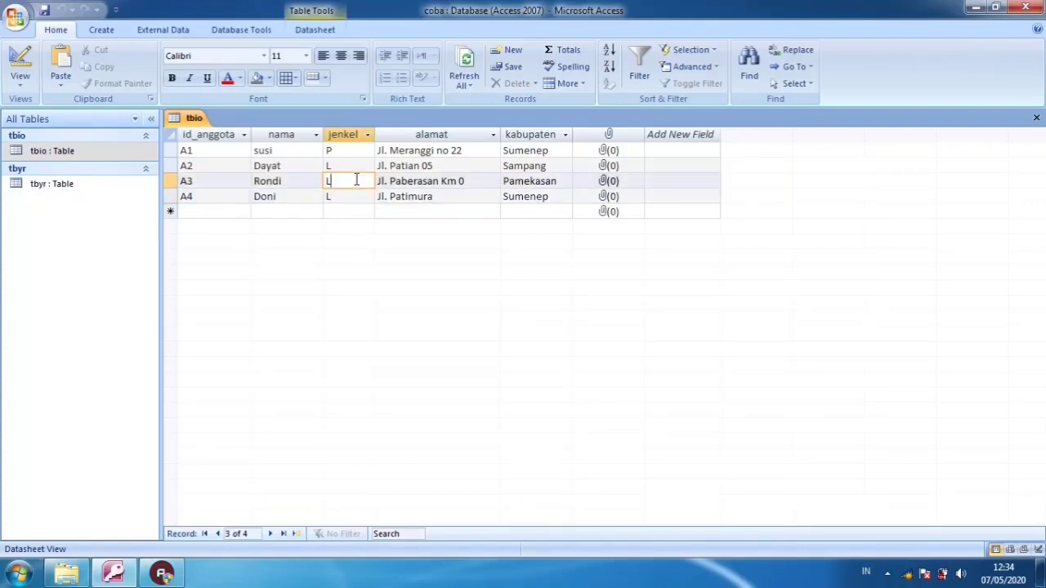
pyautogui.click(348, 155)
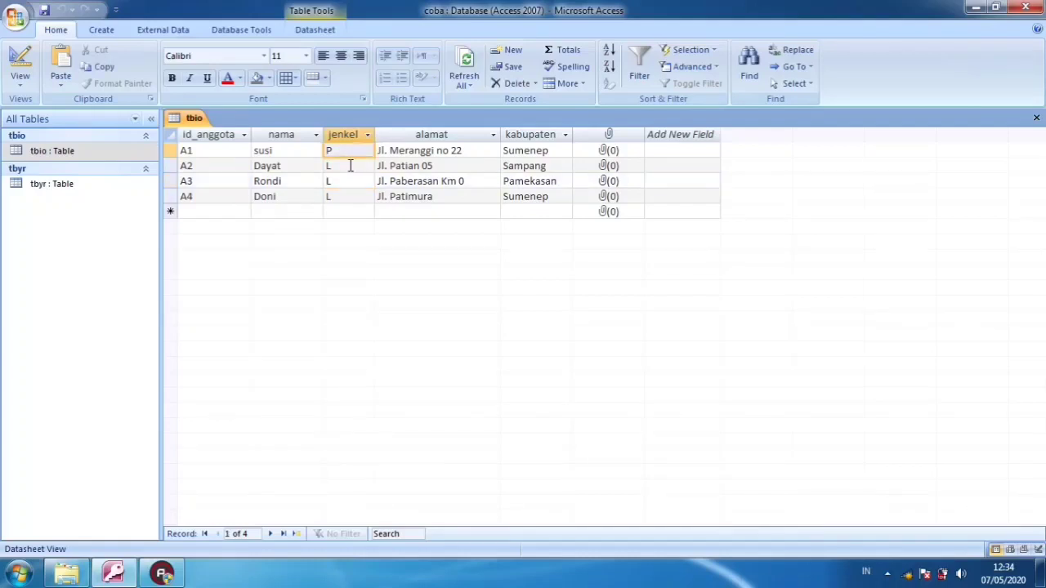
pyautogui.click(350, 165)
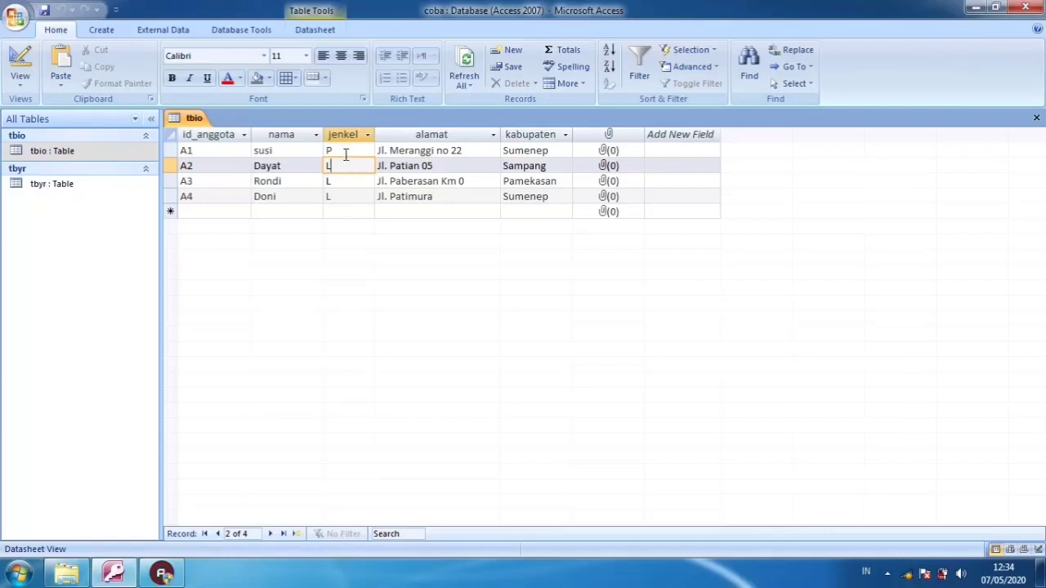
pyautogui.click(346, 154)
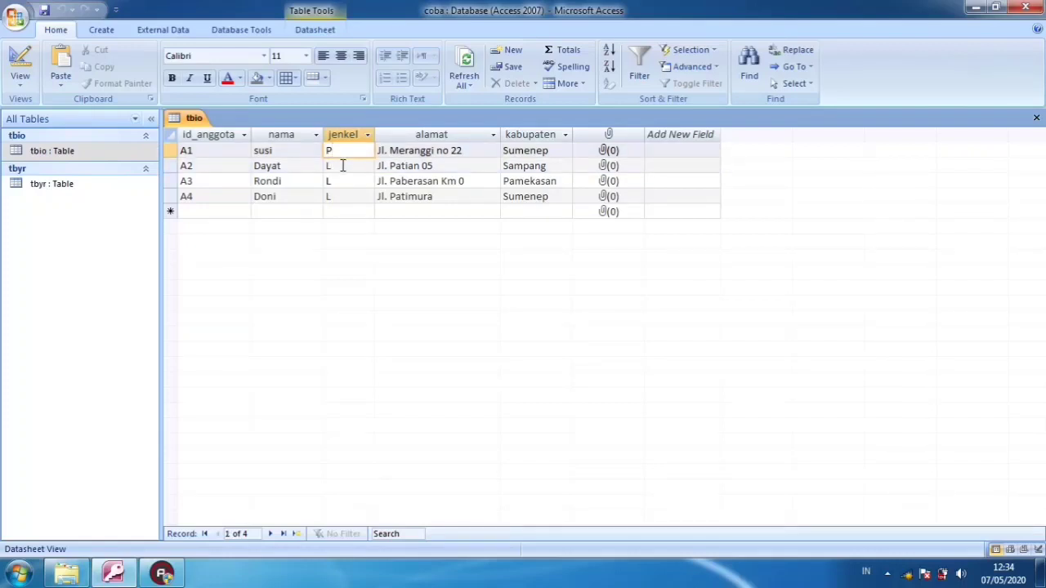
pyautogui.click(345, 166)
pyautogui.click(346, 181)
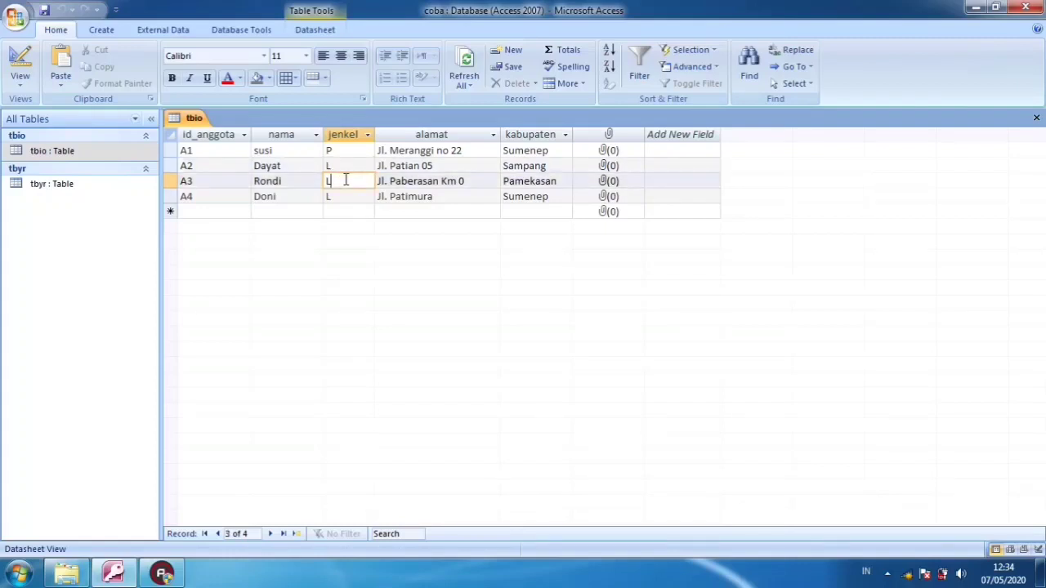
pyautogui.click(343, 154)
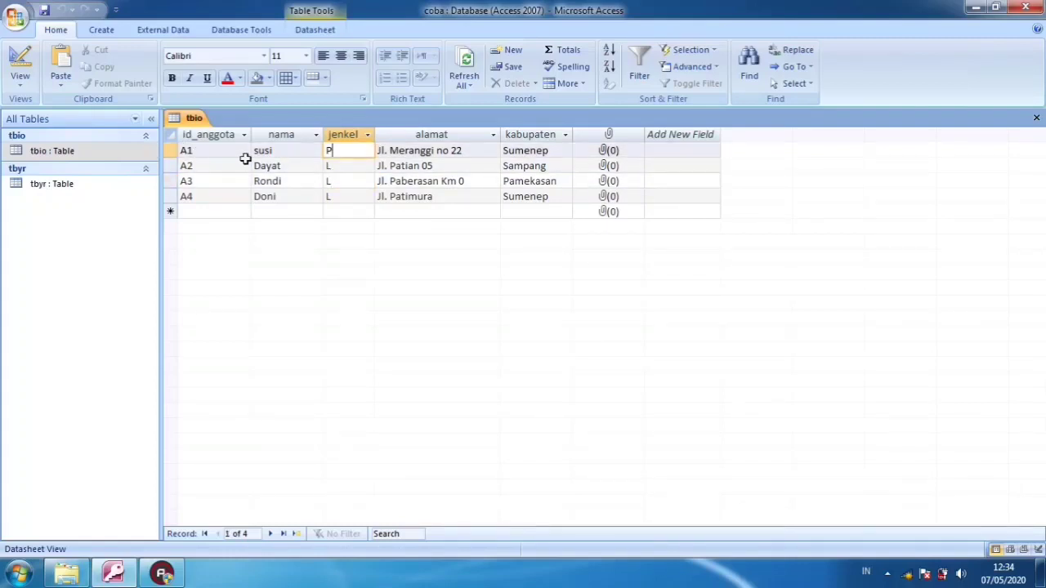
pyautogui.write('P')
pyautogui.click(335, 167)
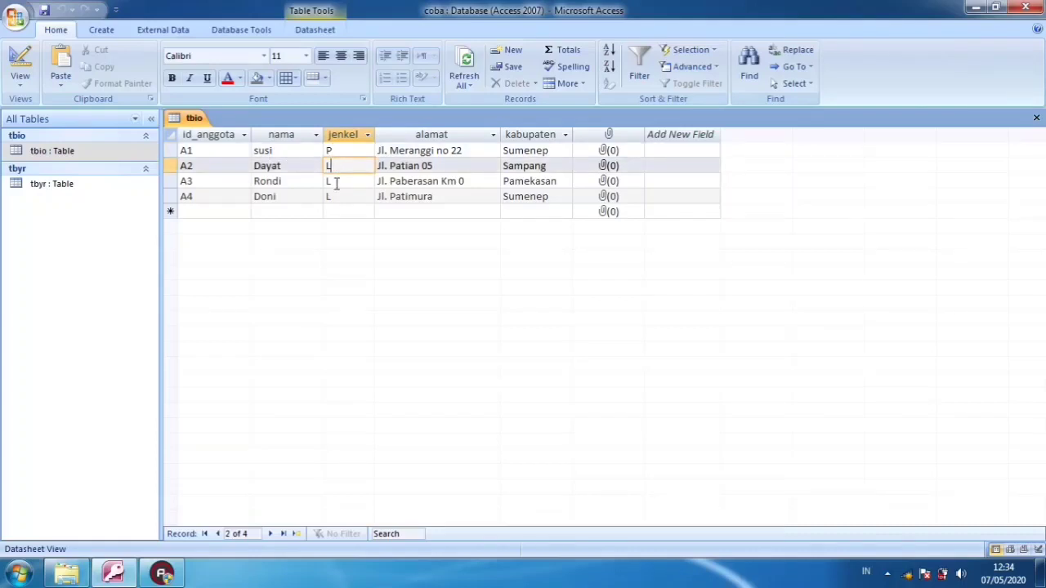
pyautogui.click(335, 183)
pyautogui.click(339, 198)
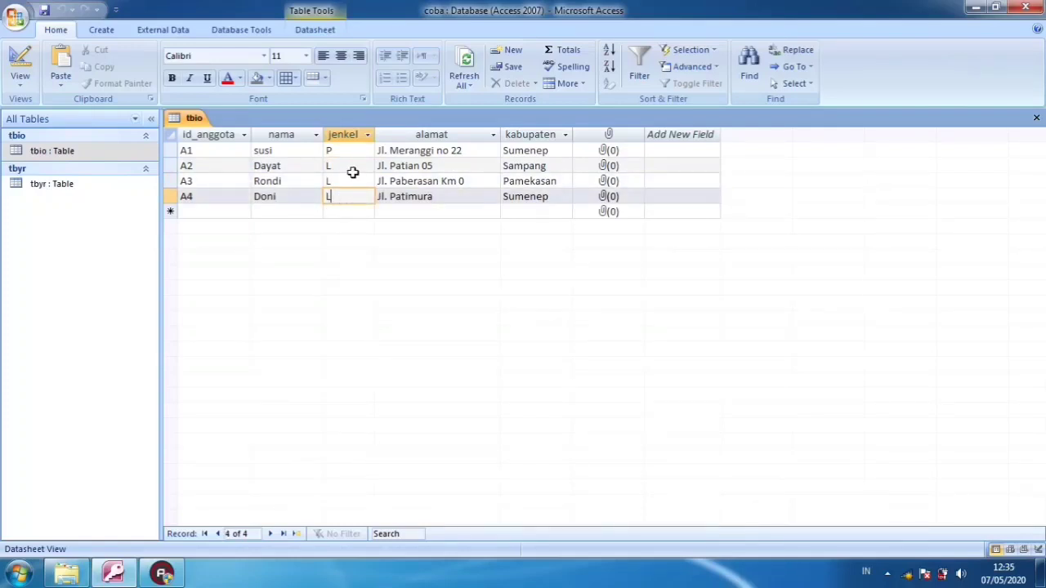
pyautogui.click(352, 171)
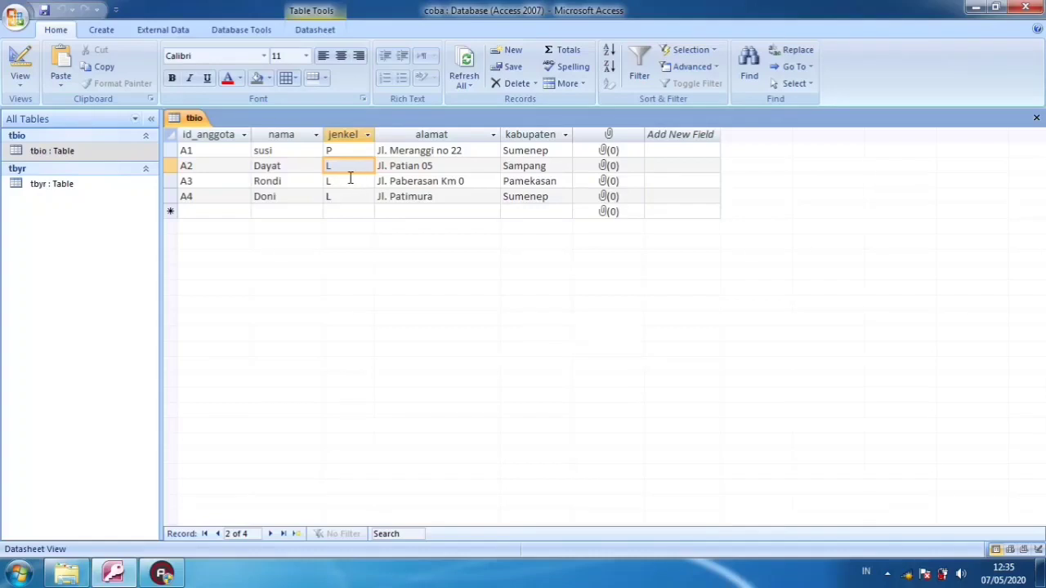
pyautogui.click(350, 180)
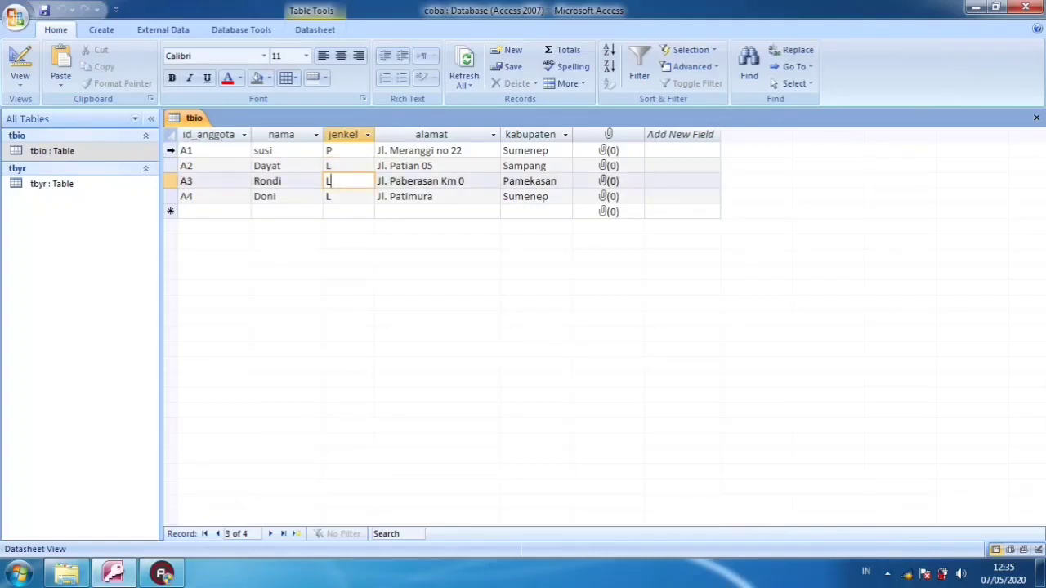
pyautogui.moveTo(170, 151); pyautogui.dragTo(175, 228)
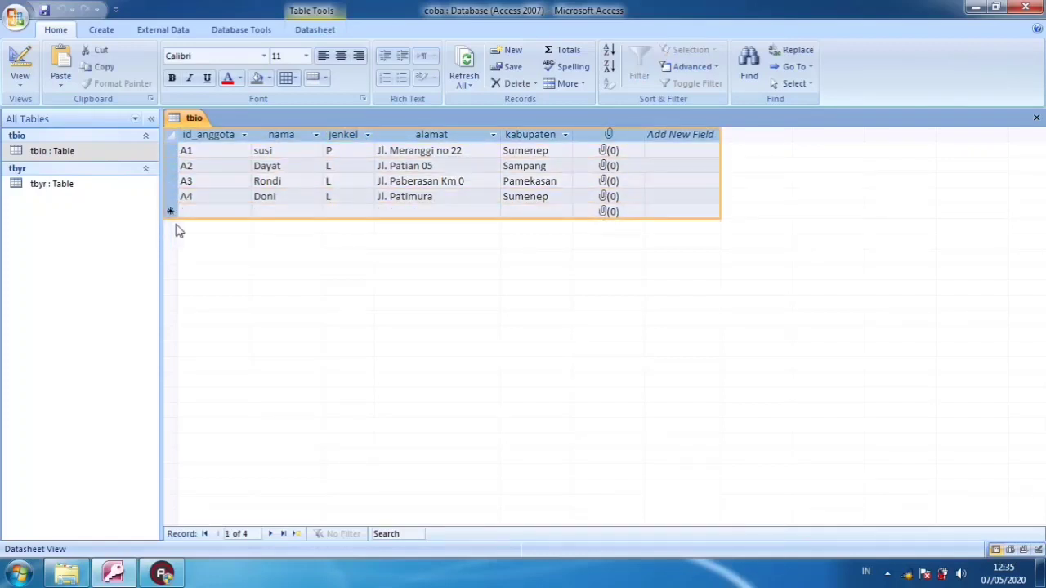
pyautogui.click(215, 203)
pyautogui.click(349, 197)
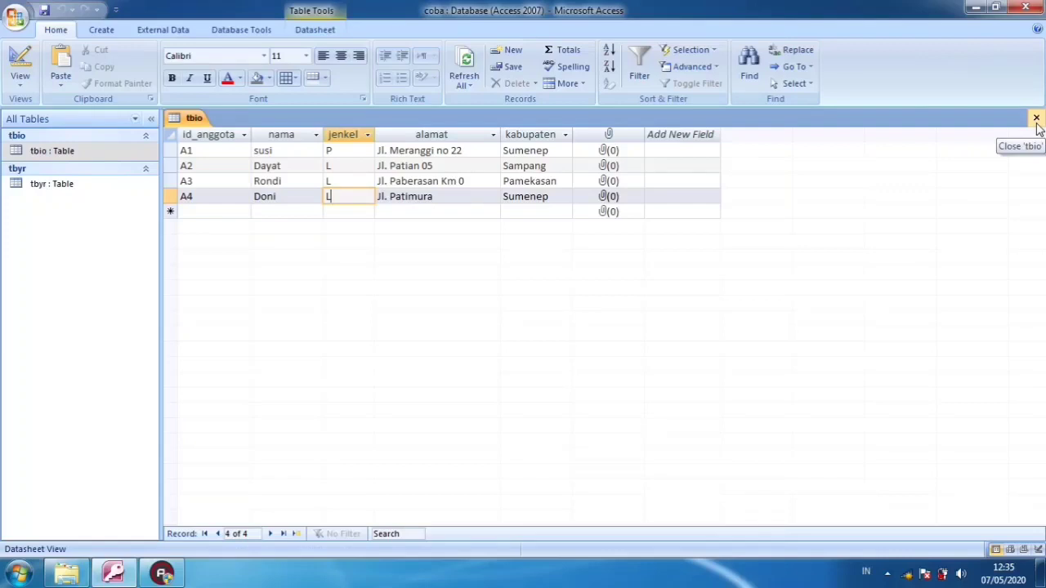
# Close the tbio table and create a new query in design view with tbio as its source table
pyautogui.click(1036, 120)
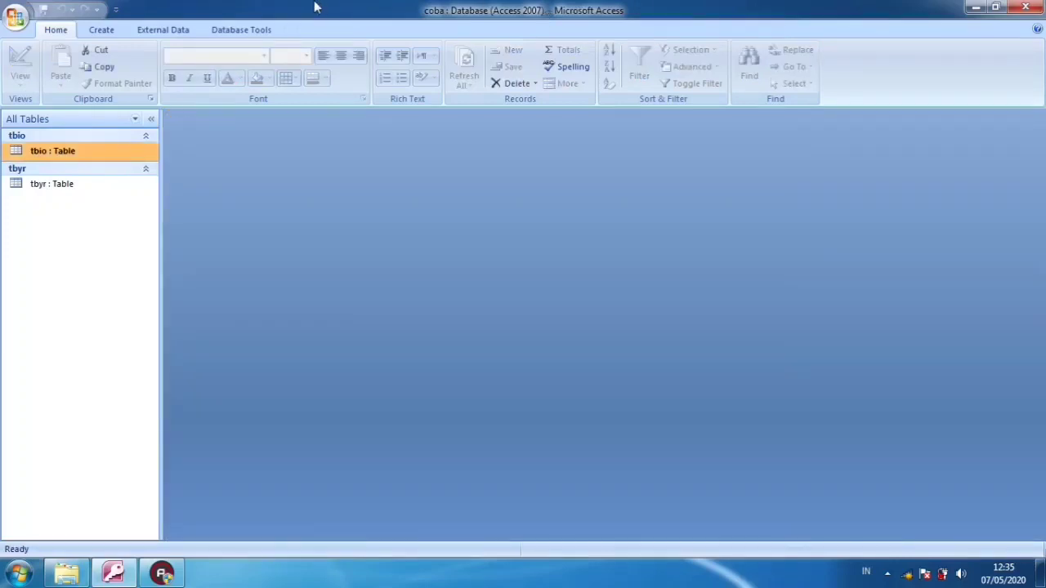
pyautogui.click(101, 30)
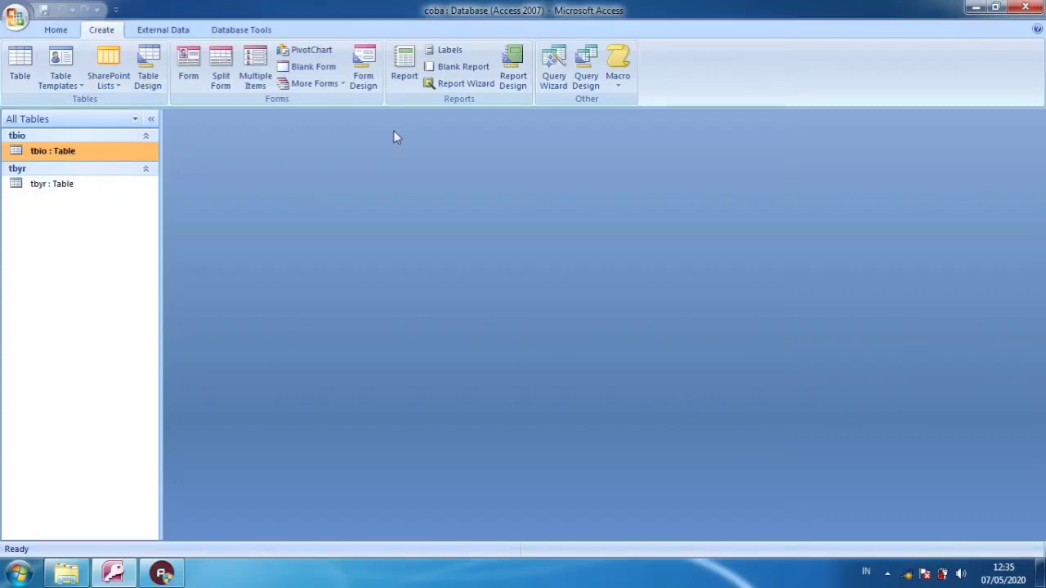
pyautogui.click(594, 81)
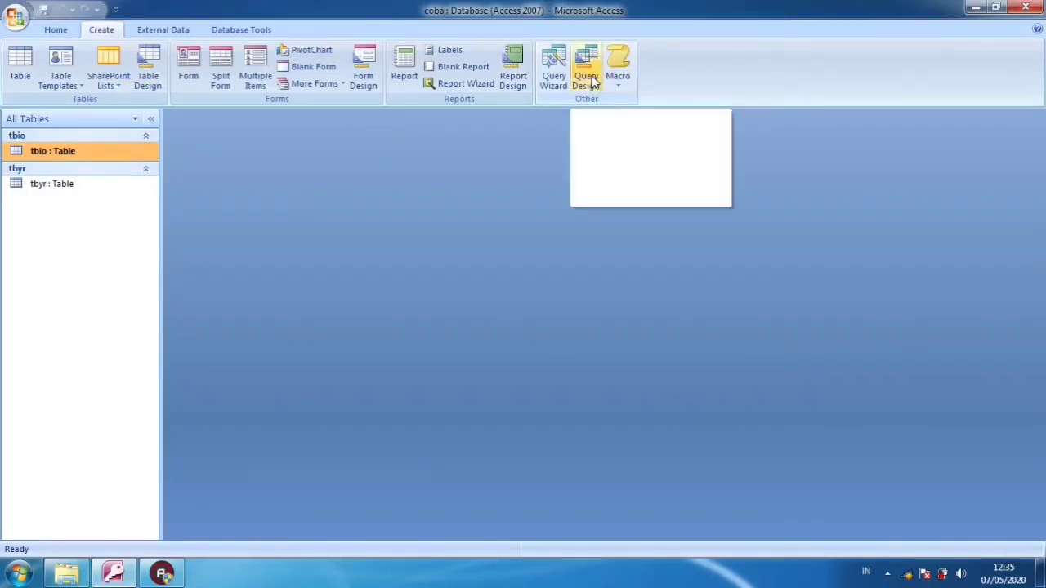
pyautogui.click(595, 82)
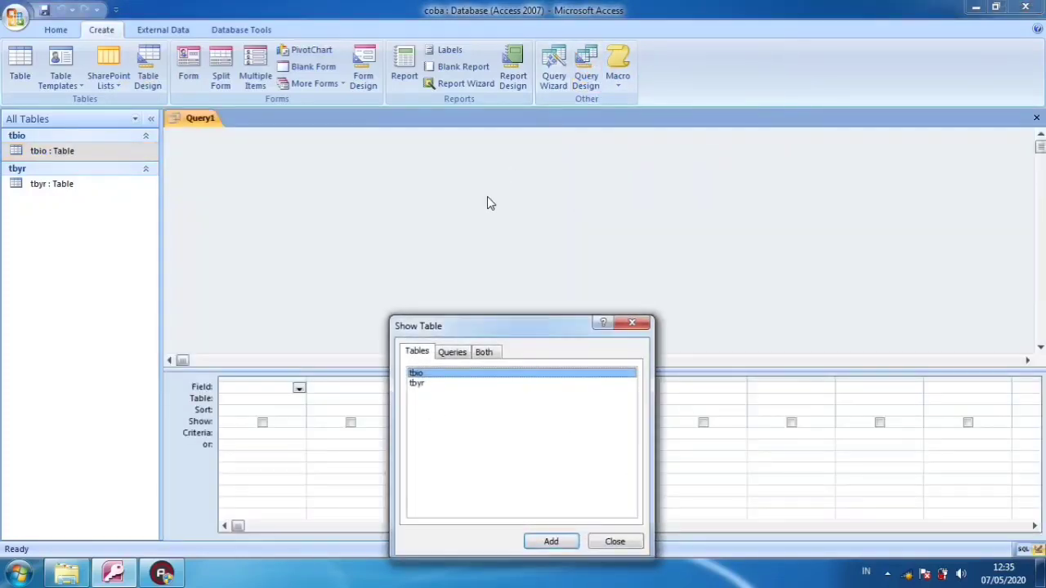
pyautogui.moveTo(499, 327); pyautogui.dragTo(501, 201)
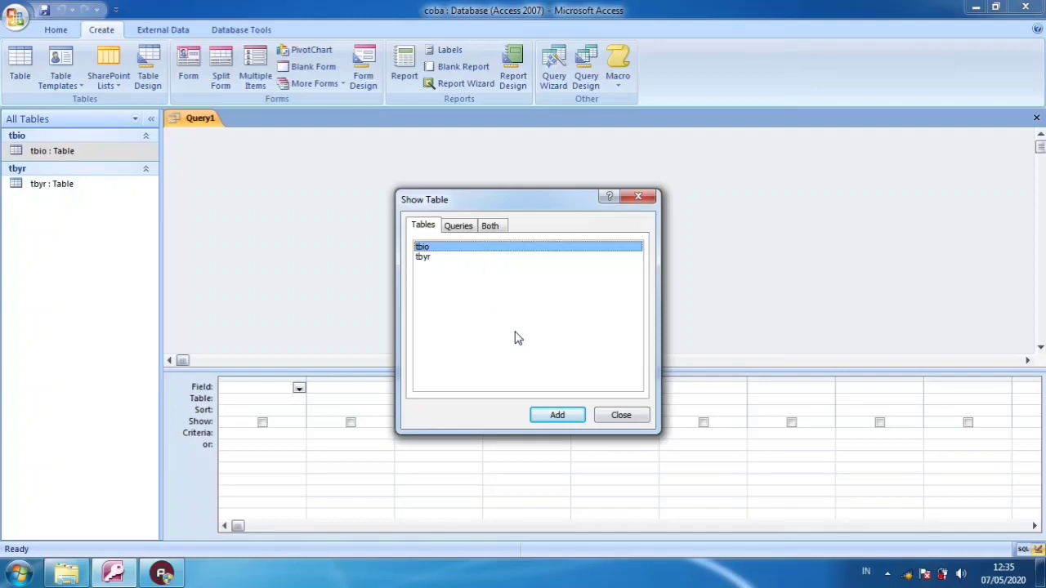
pyautogui.click(549, 418)
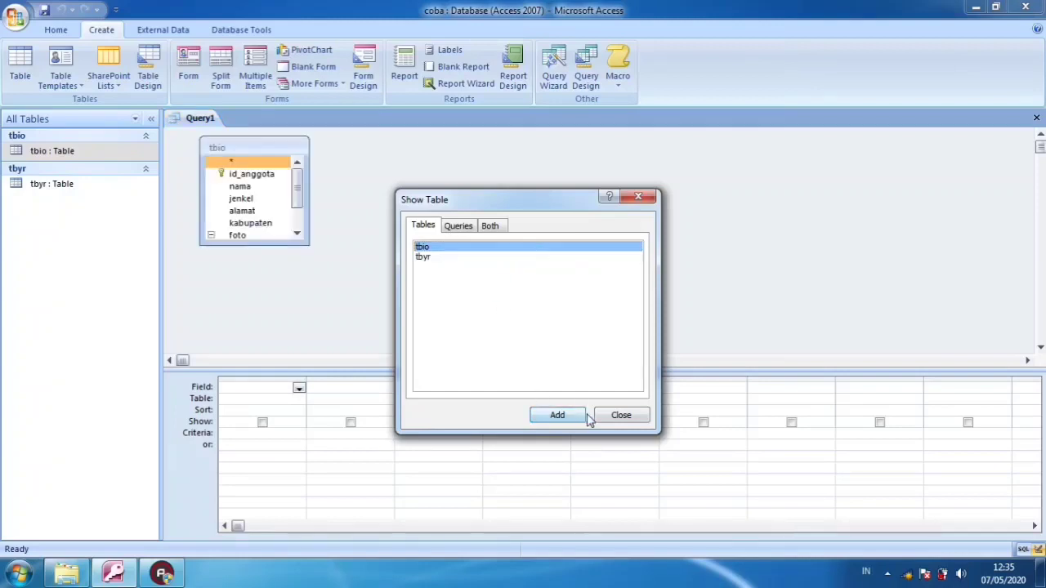
pyautogui.click(616, 416)
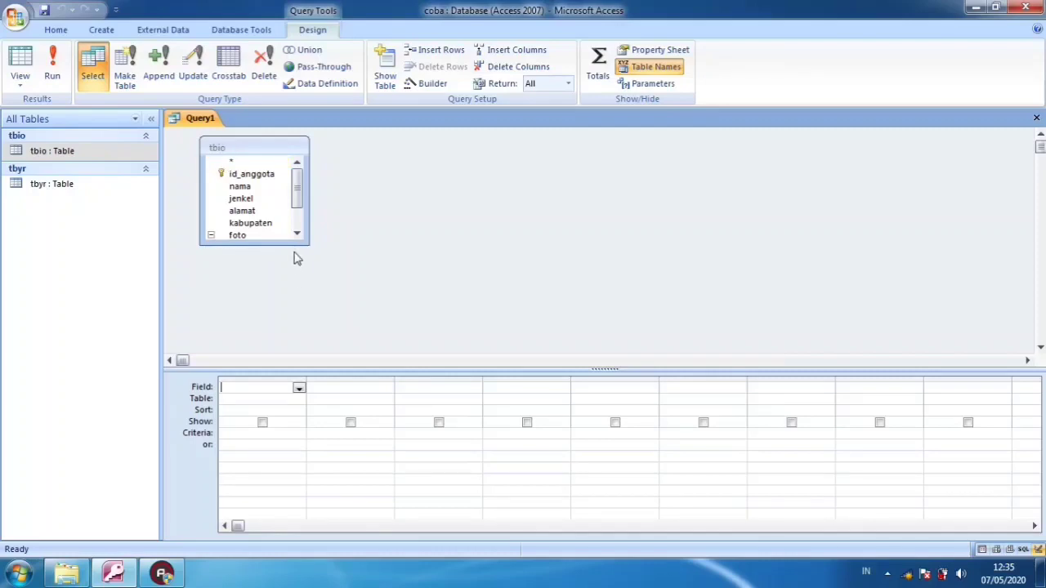
# Enlarge the tbio field list and add the jenkel and id_anggota fields to the query's first two columns
pyautogui.moveTo(299, 243); pyautogui.dragTo(367, 351)
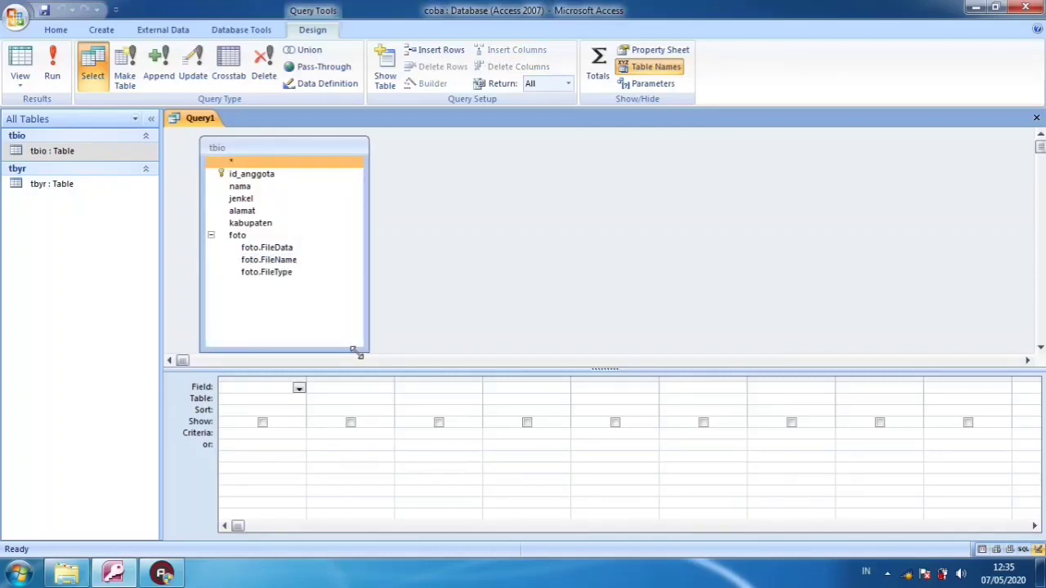
pyautogui.click(295, 186)
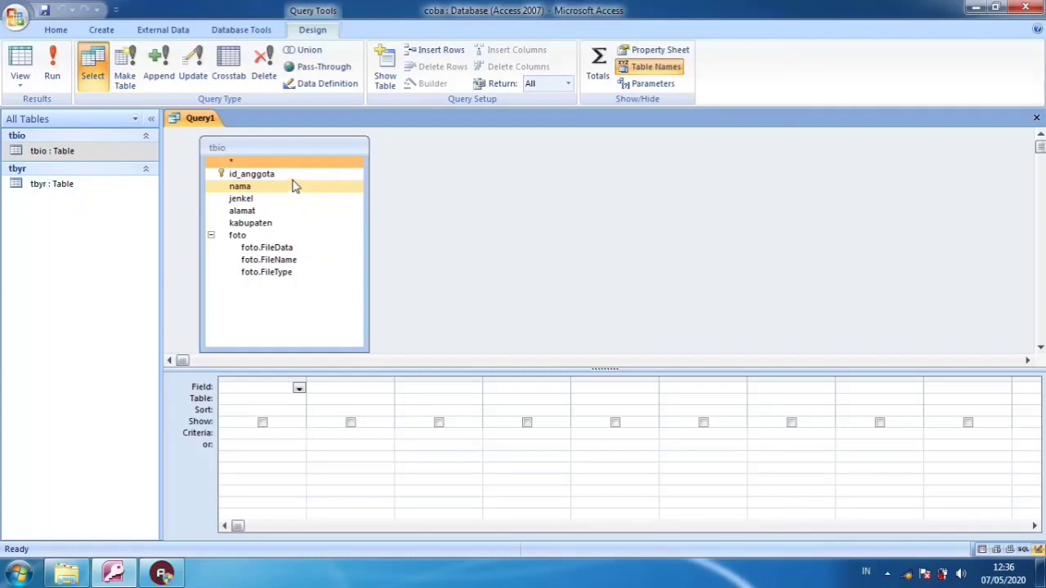
pyautogui.click(291, 179)
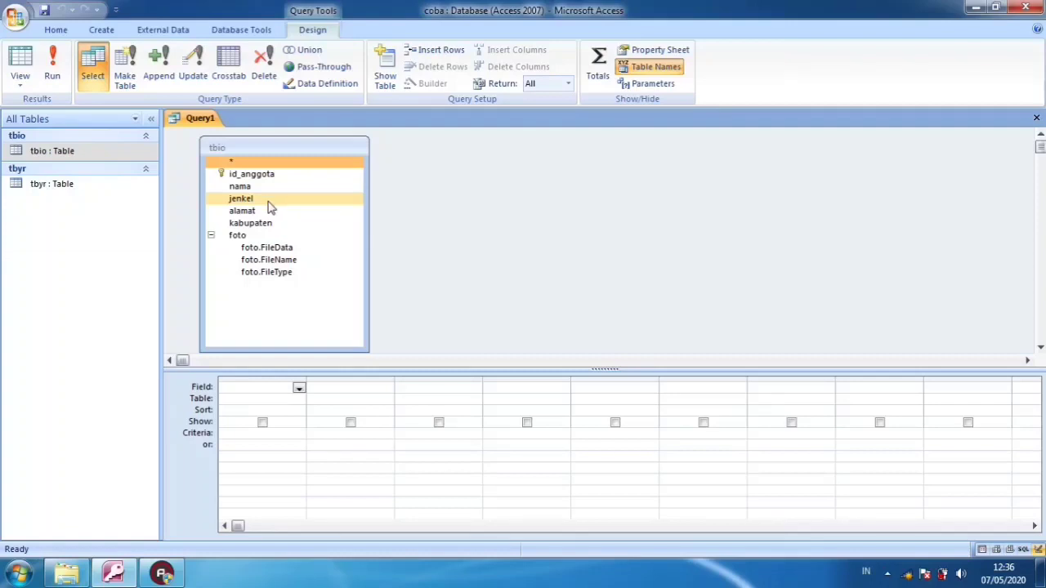
pyautogui.moveTo(270, 205); pyautogui.dragTo(267, 386)
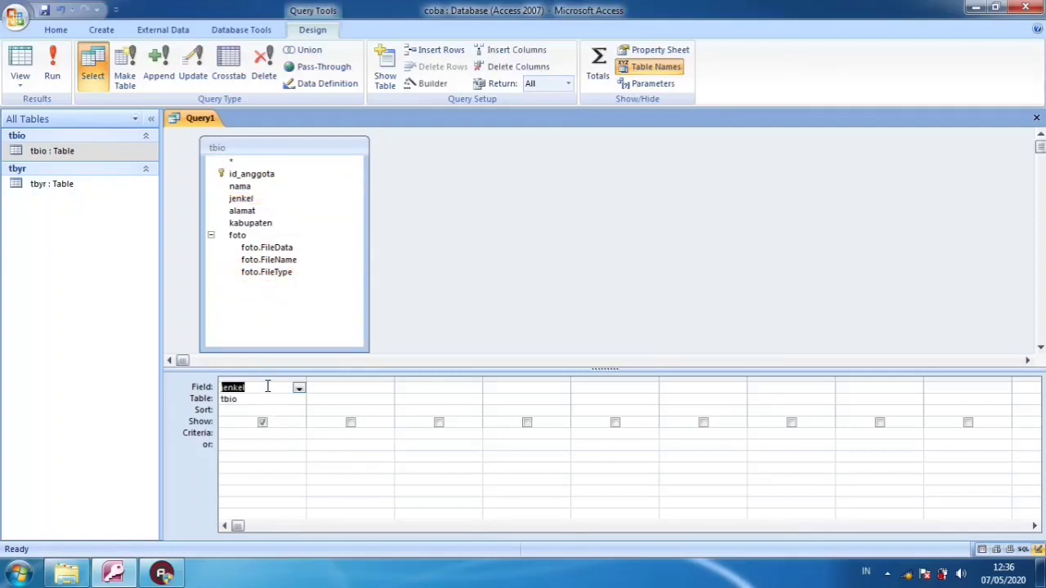
pyautogui.click(317, 388)
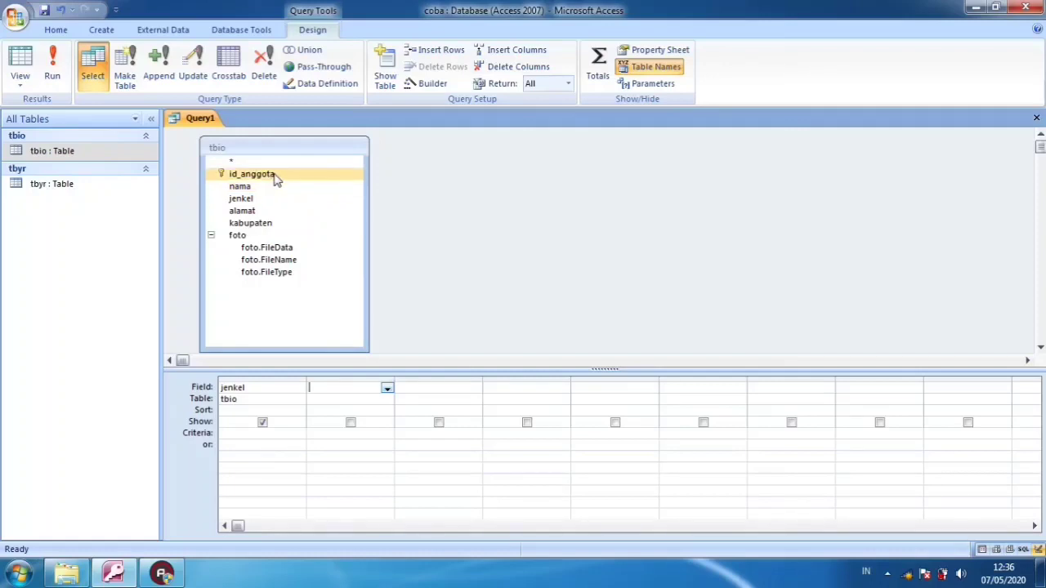
pyautogui.moveTo(276, 180); pyautogui.dragTo(335, 387)
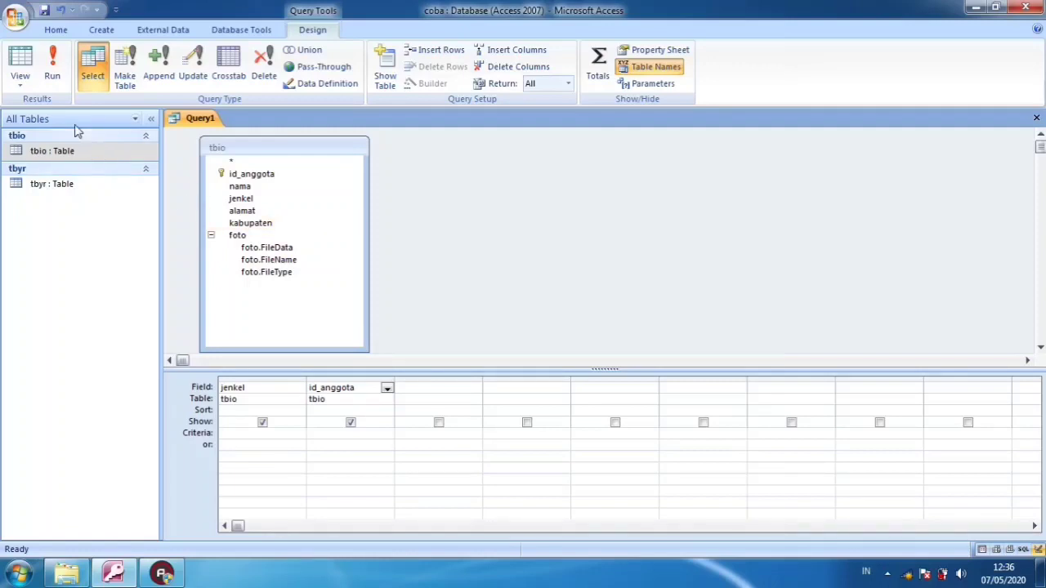
# Display the query's datasheet and examine which jenkel value belongs to each id_anggota
pyautogui.click(20, 64)
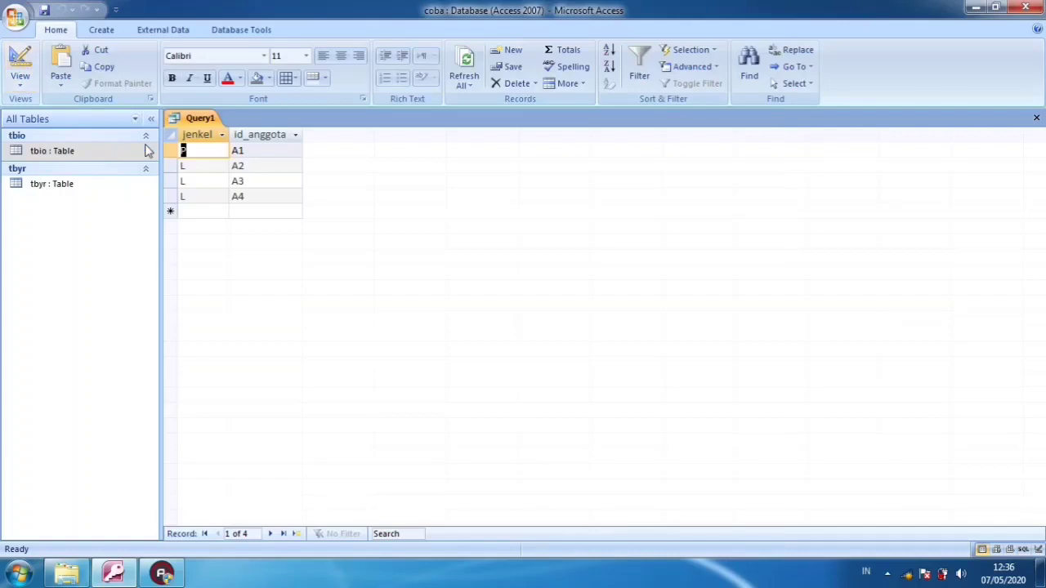
pyautogui.click(216, 179)
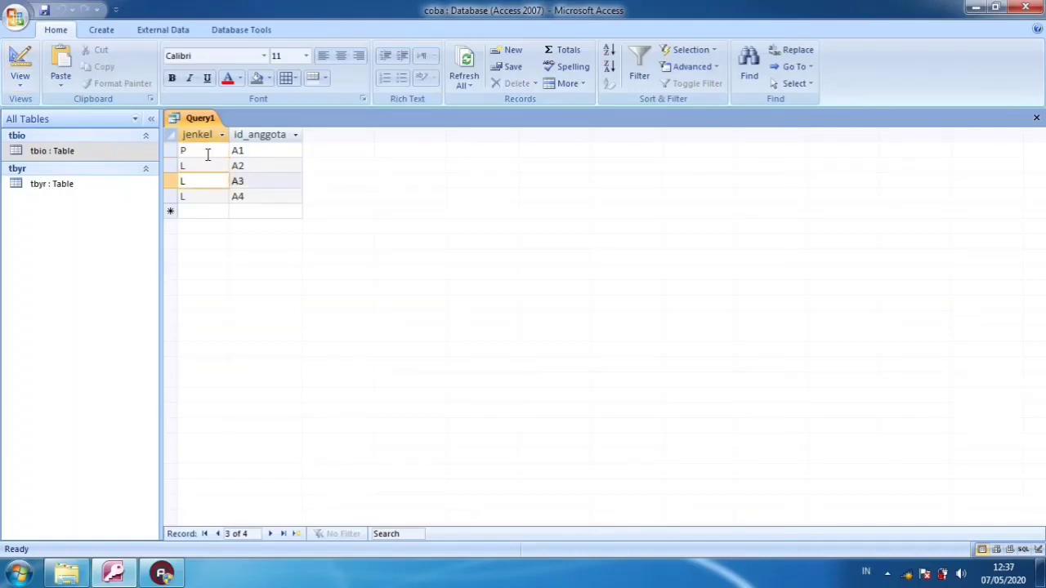
pyautogui.click(207, 152)
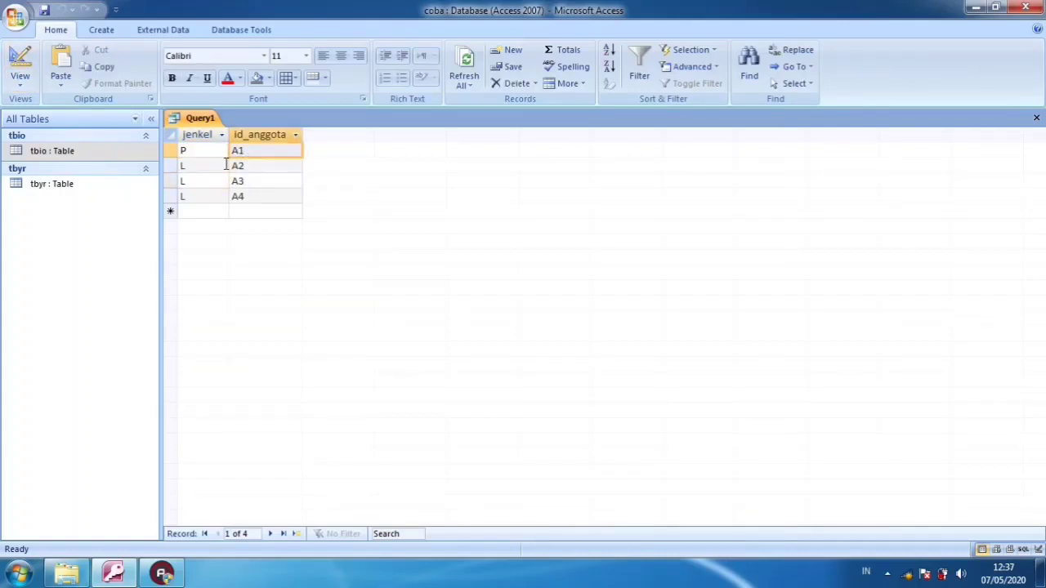
pyautogui.click(228, 166)
pyautogui.click(252, 170)
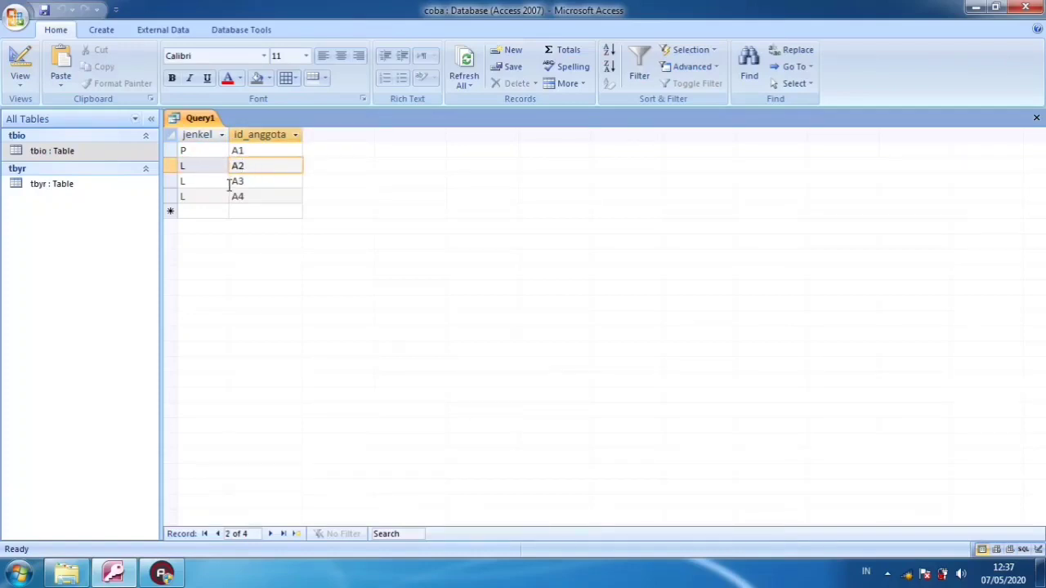
pyautogui.click(226, 181)
pyautogui.click(247, 183)
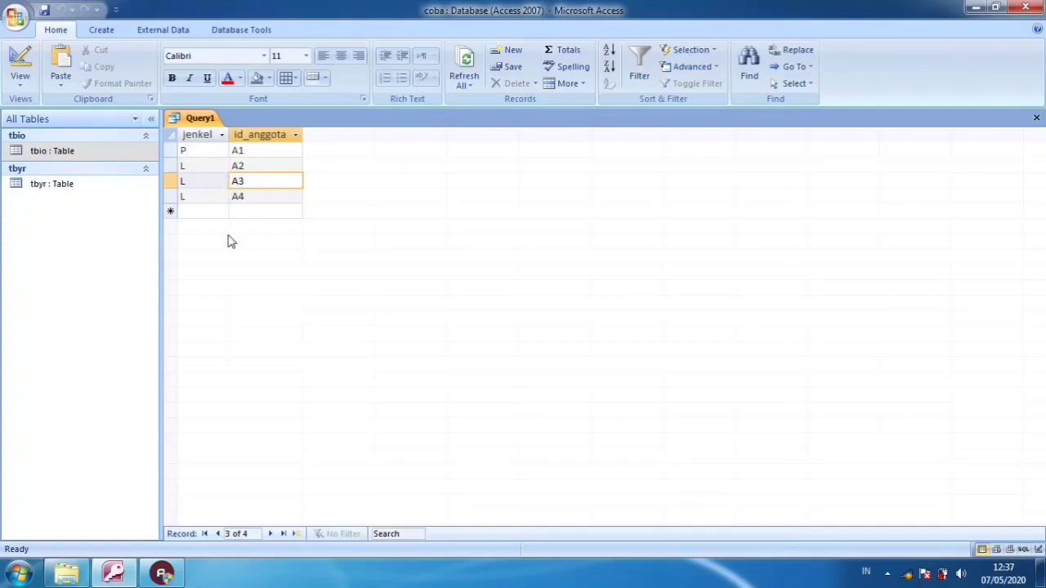
pyautogui.click(206, 156)
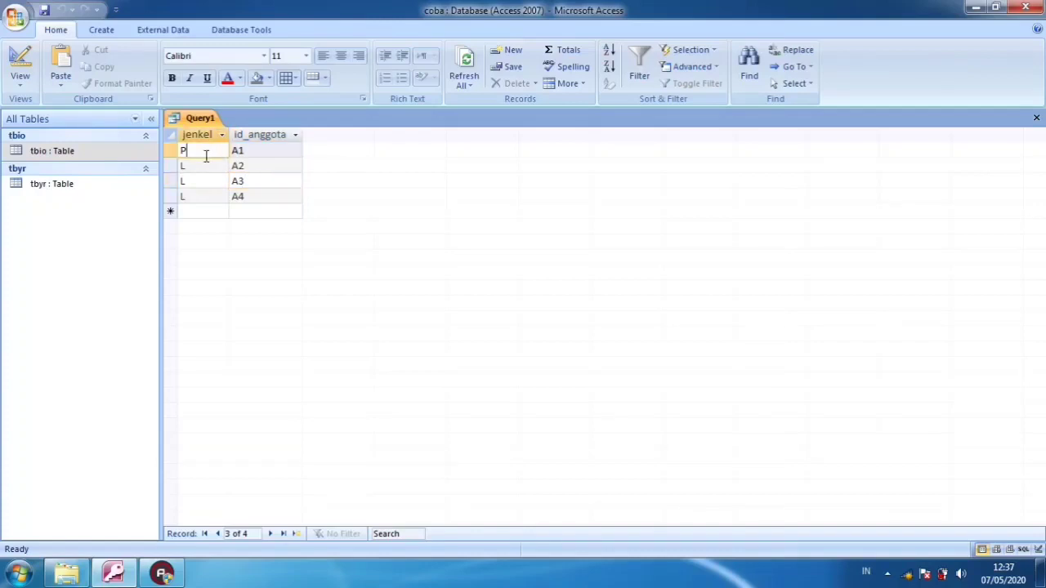
pyautogui.click(206, 164)
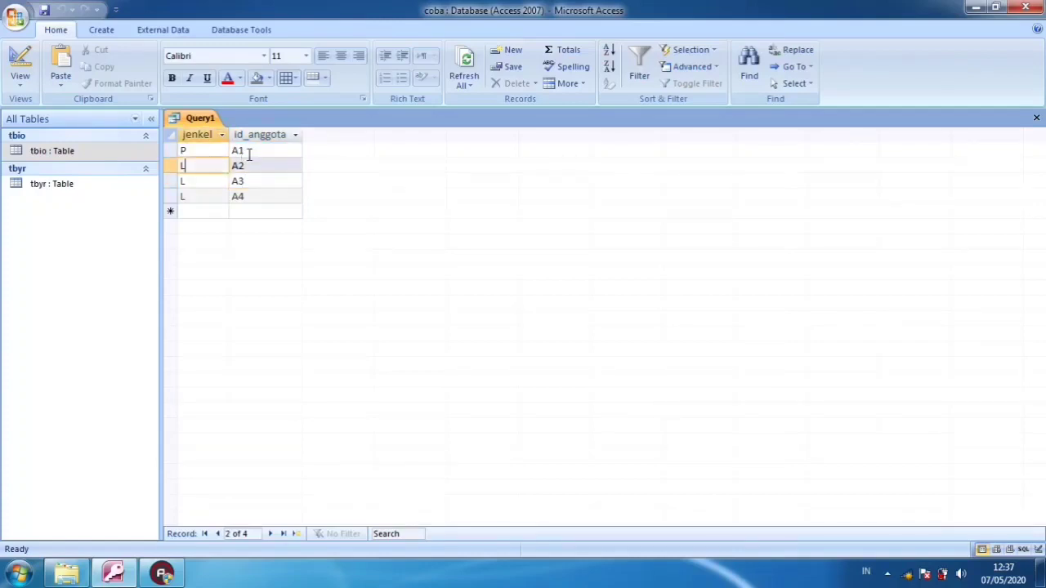
pyautogui.click(242, 155)
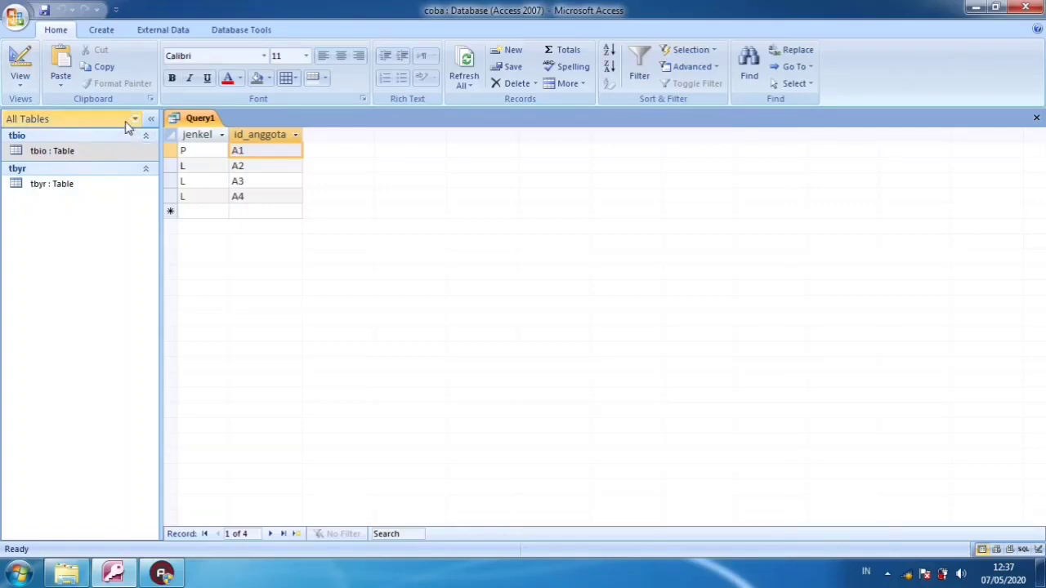
# Return to the query design and turn on totals, with Group By for both jenkel and id_anggota
pyautogui.click(21, 65)
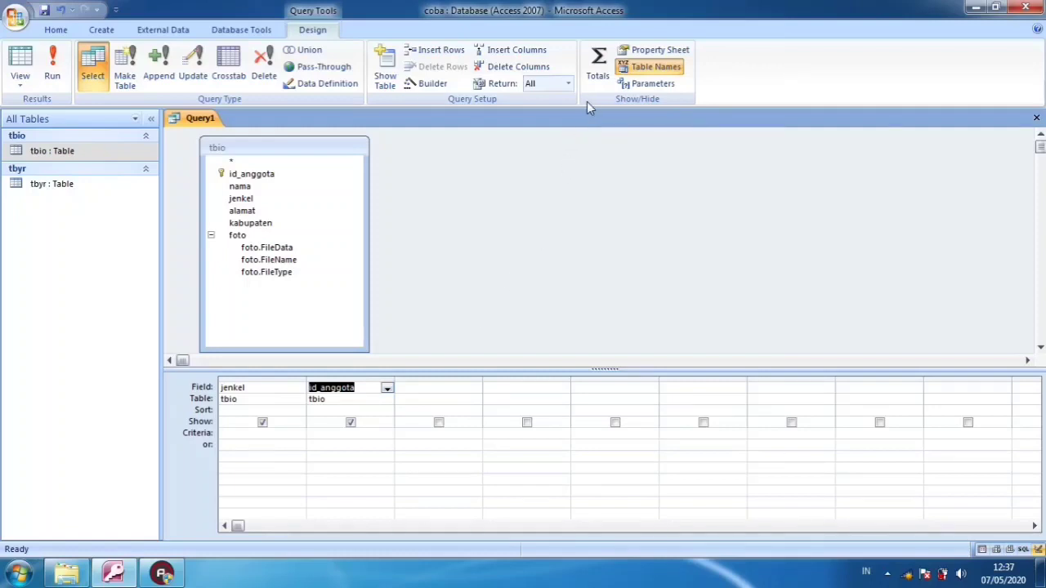
pyautogui.click(598, 78)
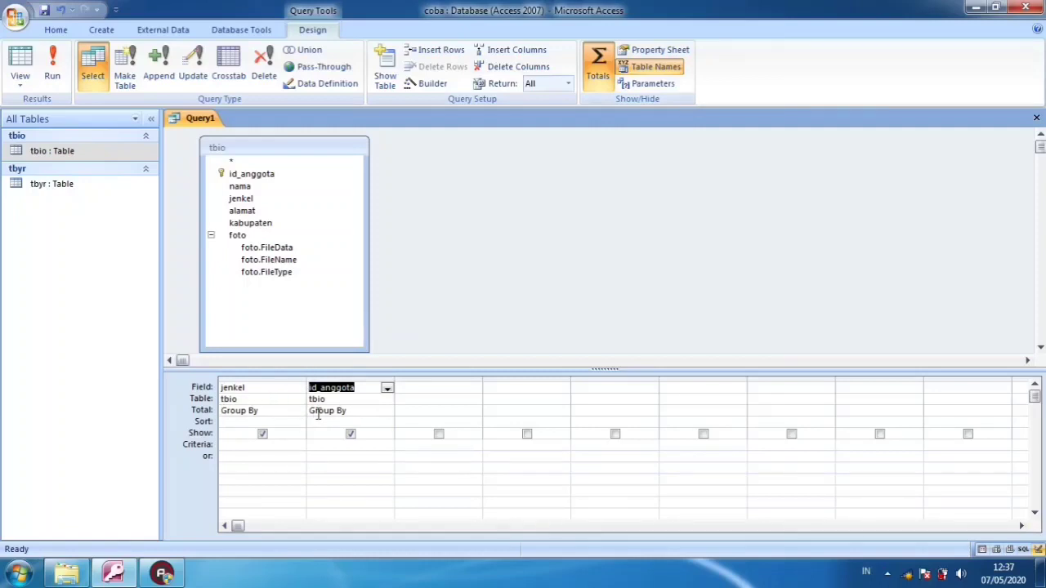
pyautogui.click(275, 412)
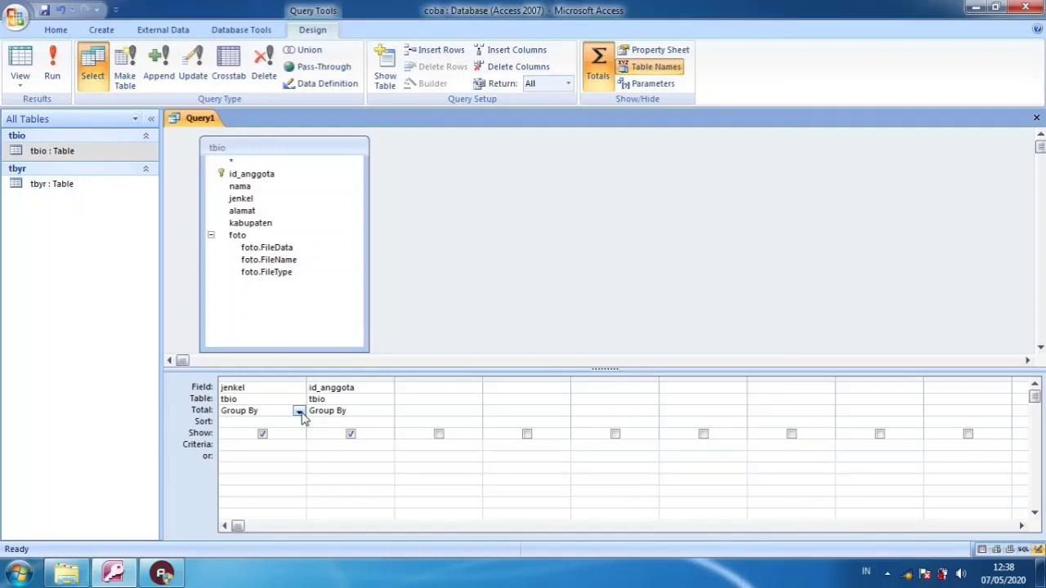
pyautogui.click(299, 412)
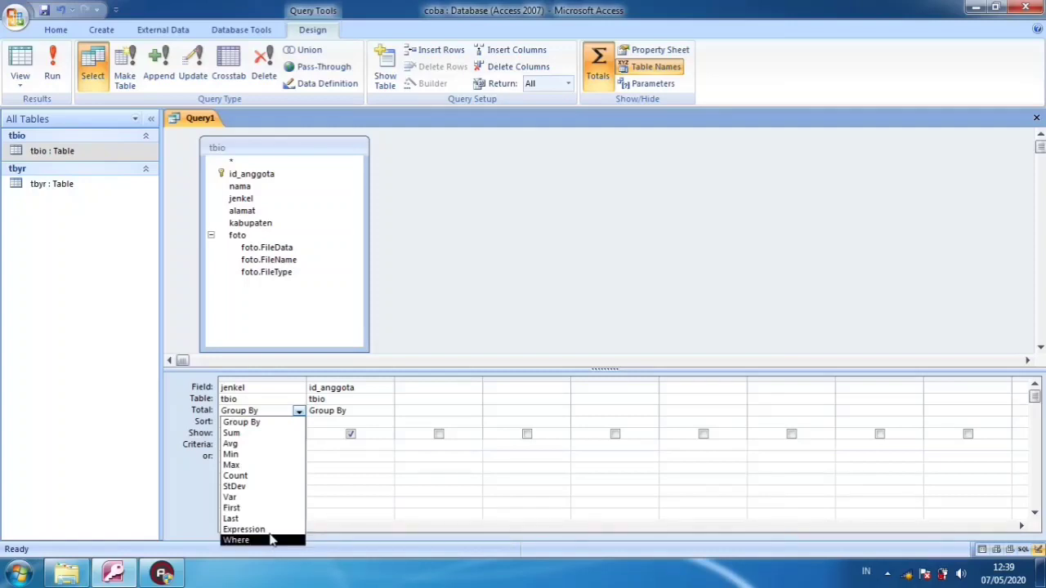
pyautogui.click(333, 474)
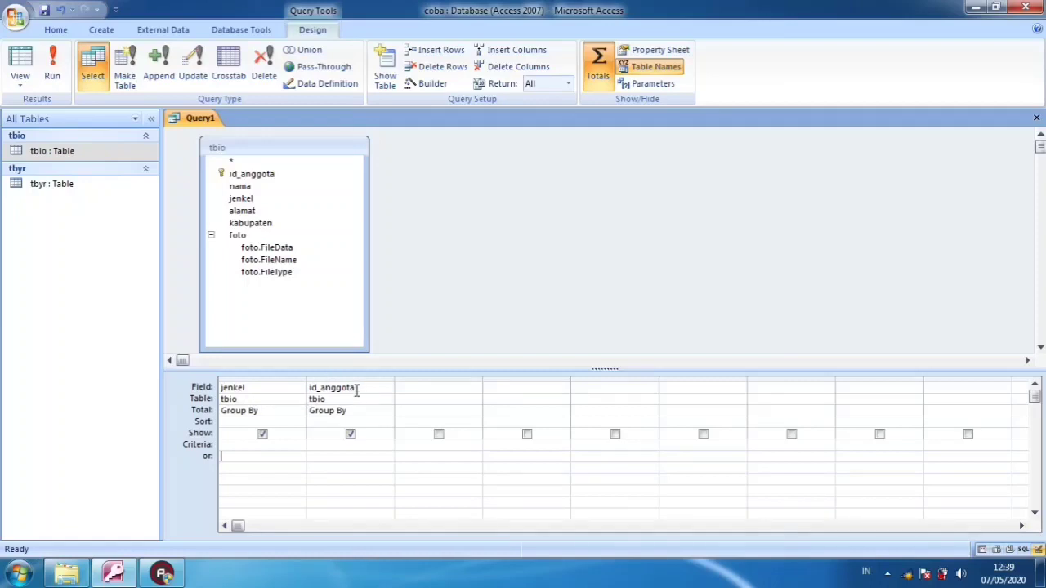
pyautogui.click(261, 411)
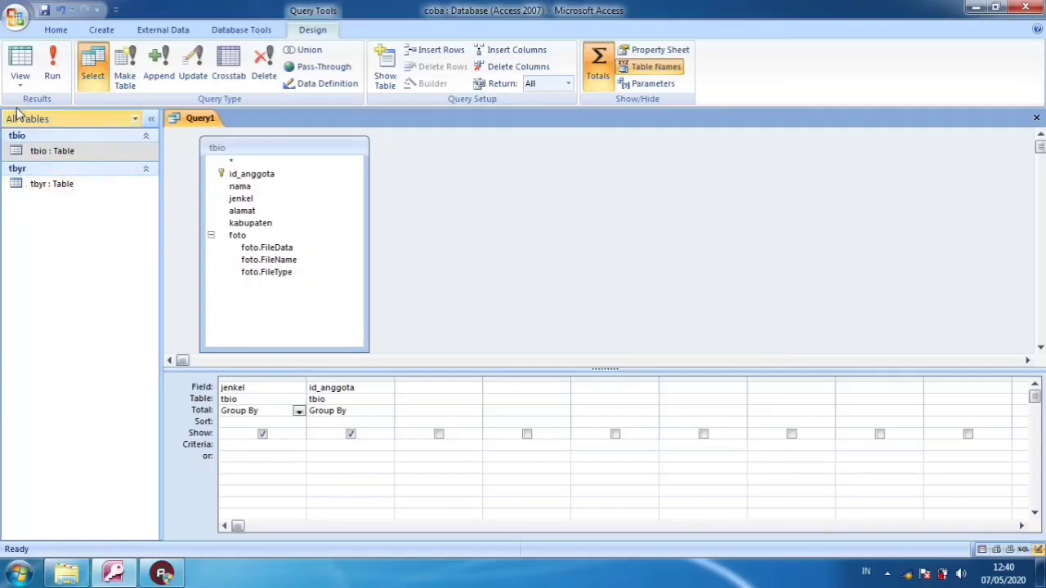
# Display the grouped query's datasheet and check how the records are arranged by jenkel and id_anggota
pyautogui.click(20, 64)
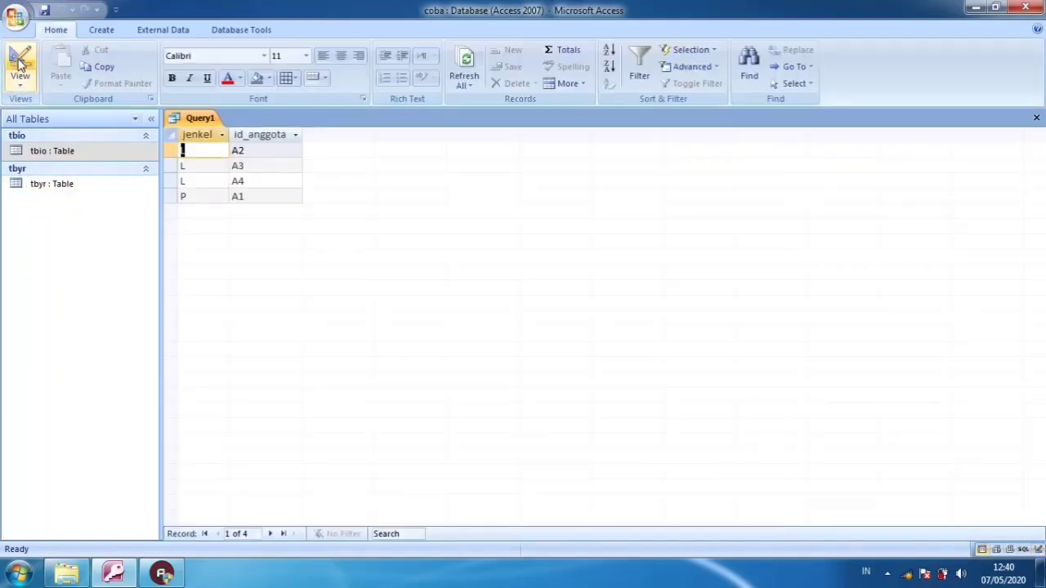
pyautogui.click(203, 165)
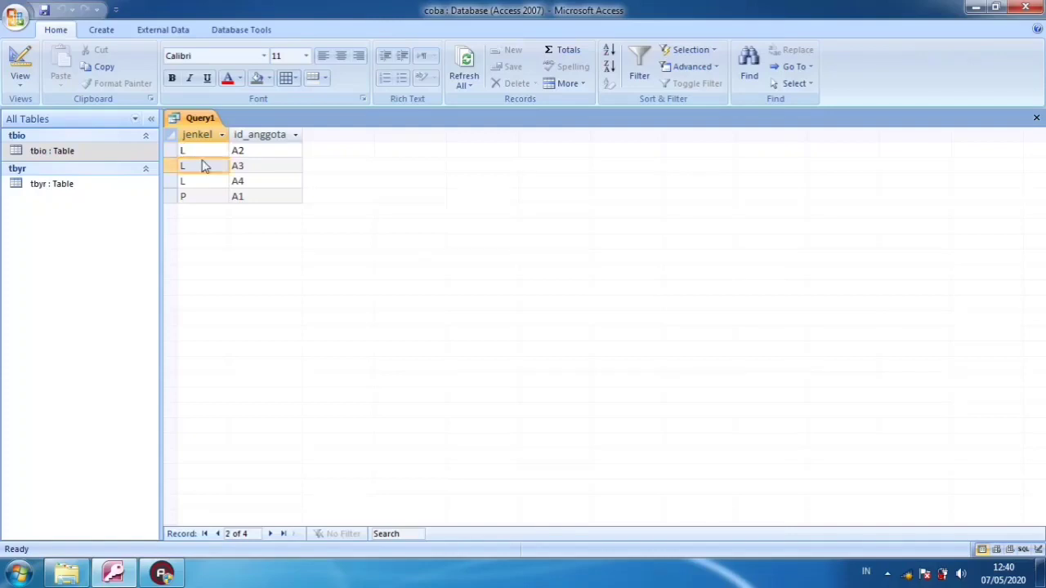
pyautogui.click(248, 155)
pyautogui.click(211, 153)
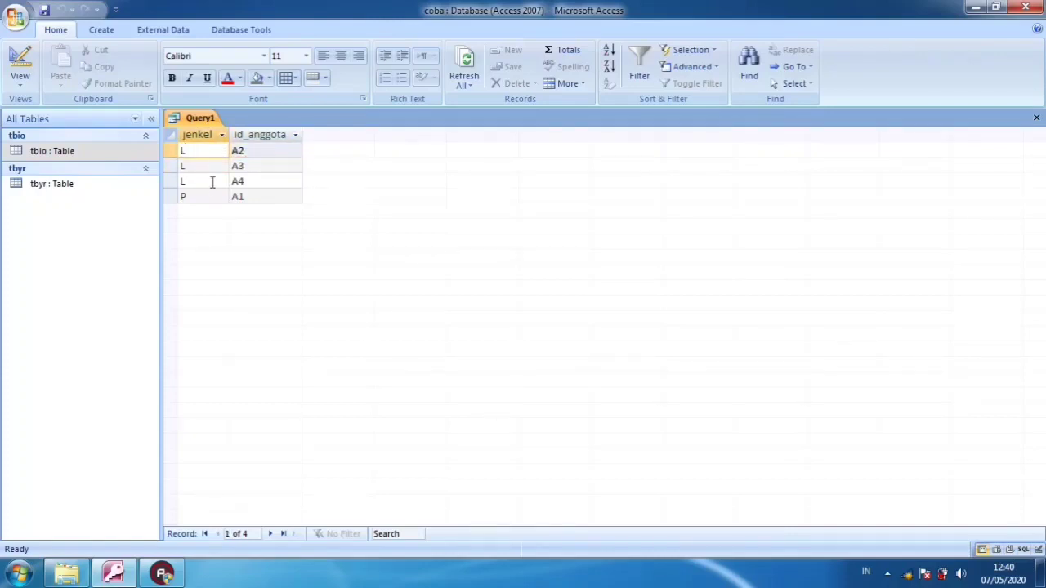
pyautogui.click(212, 181)
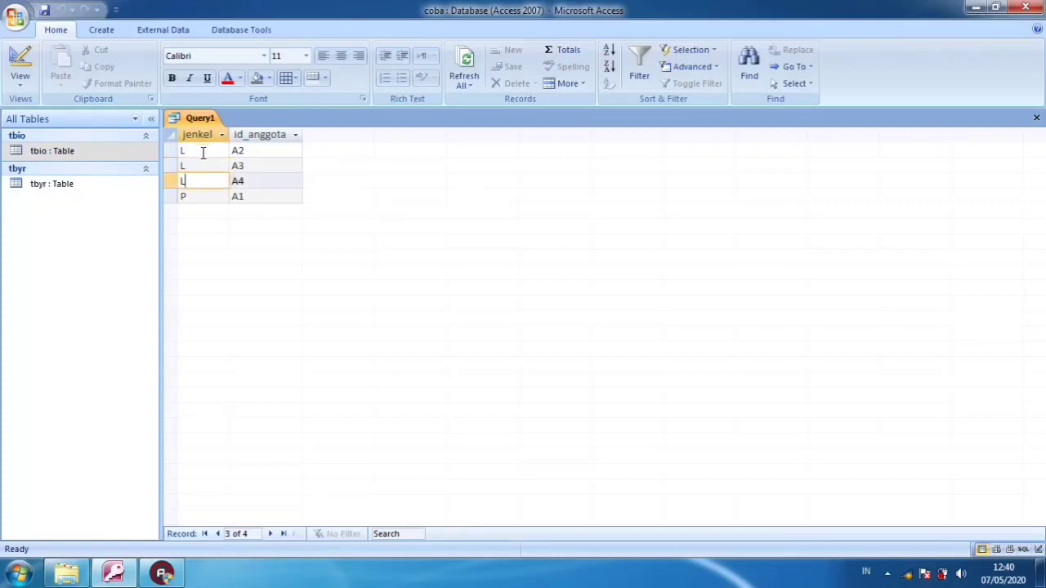
pyautogui.click(203, 153)
pyautogui.click(203, 166)
pyautogui.click(206, 178)
pyautogui.click(194, 153)
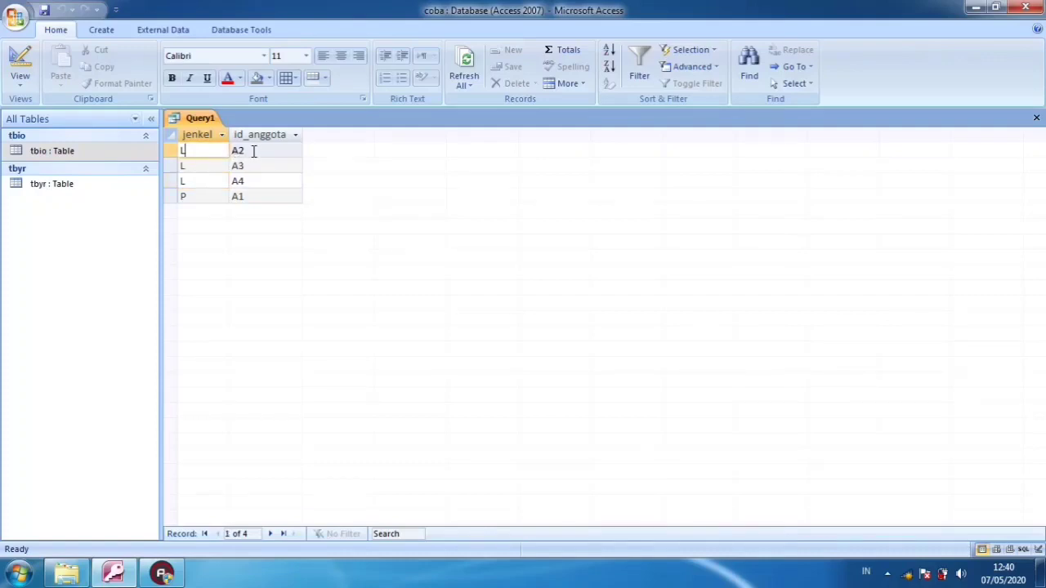
pyautogui.click(239, 152)
pyautogui.click(226, 152)
pyautogui.click(238, 152)
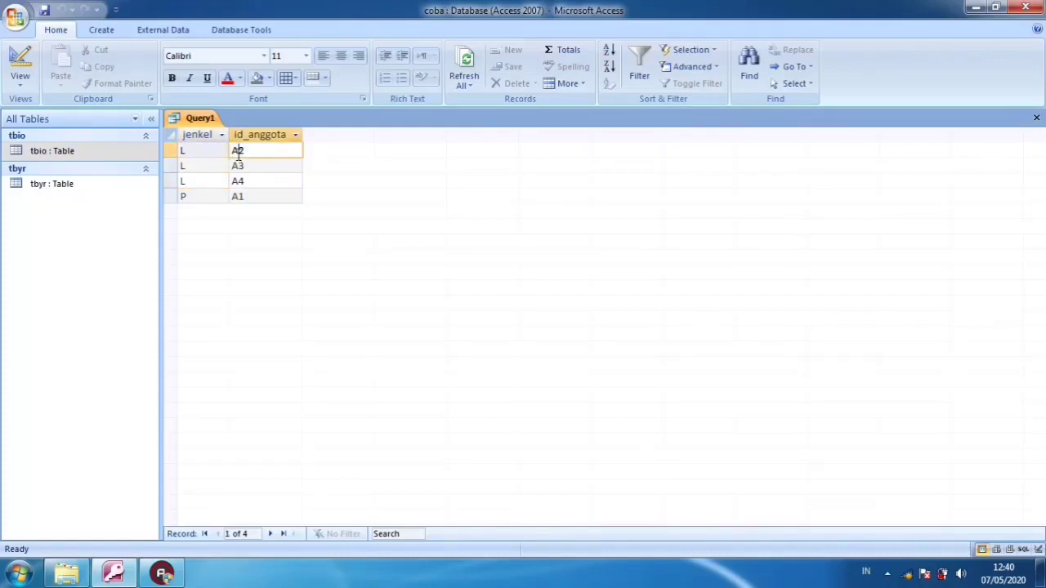
pyautogui.click(238, 166)
pyautogui.click(240, 183)
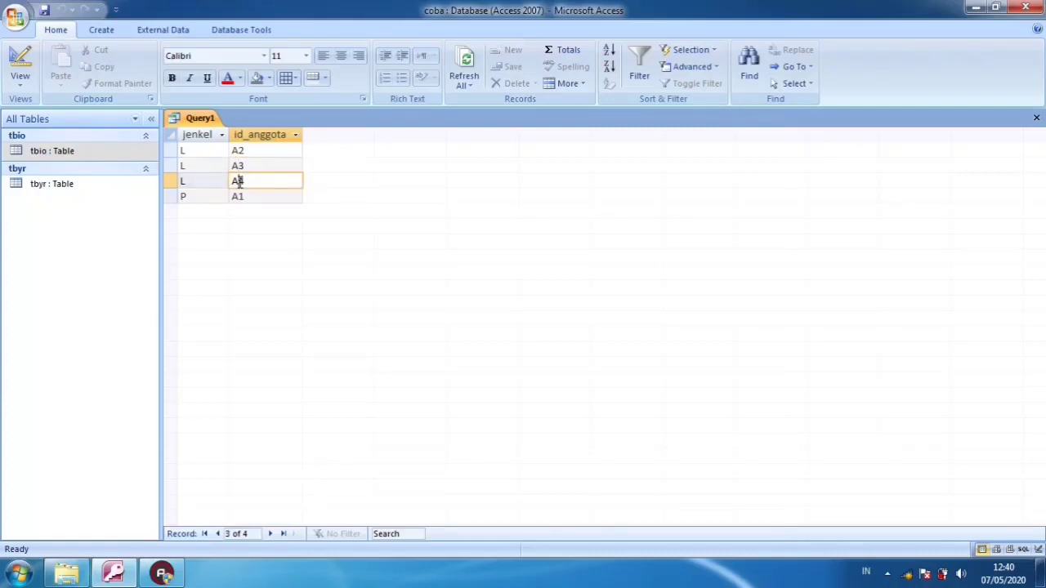
pyautogui.click(244, 196)
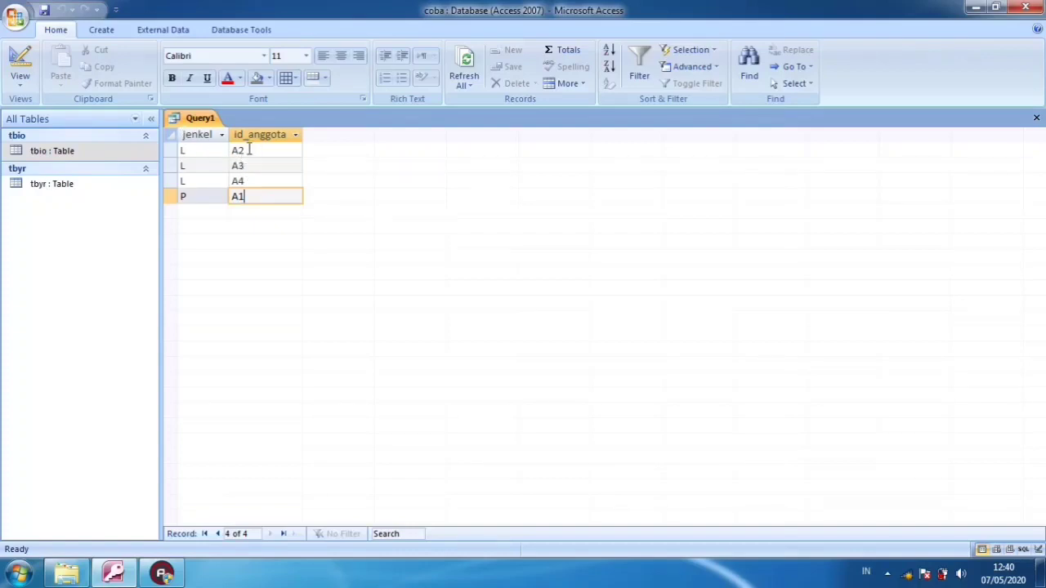
# Return to the query design and set the Total function of the id_anggota column to Count
pyautogui.click(22, 66)
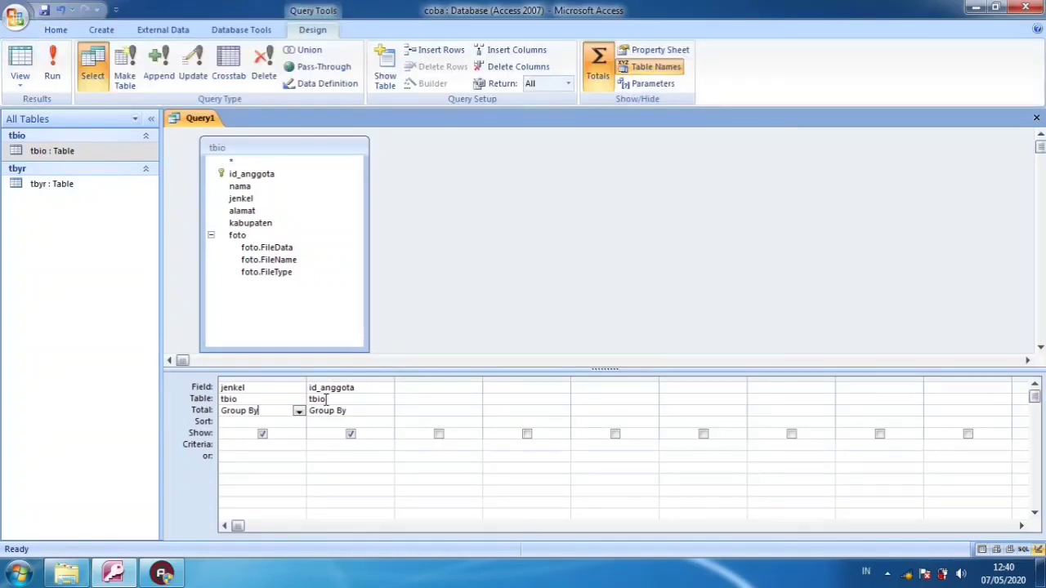
pyautogui.click(357, 411)
pyautogui.click(387, 413)
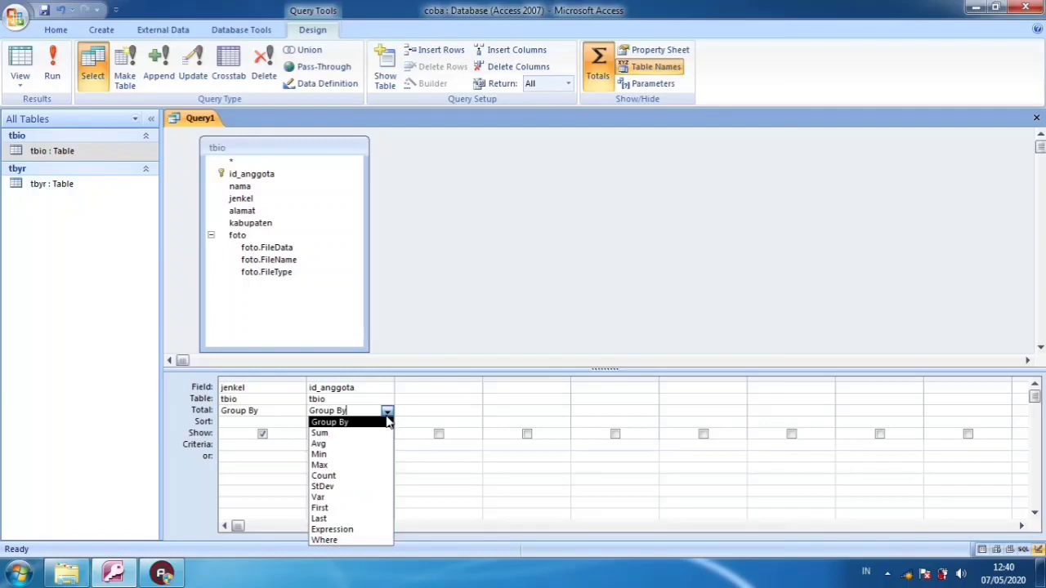
pyautogui.click(380, 474)
pyautogui.click(379, 471)
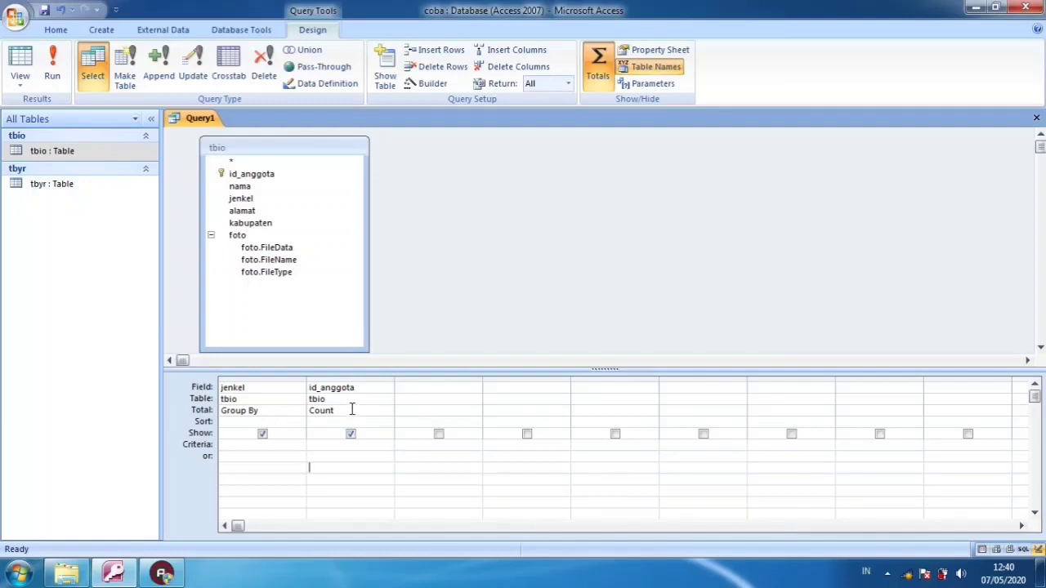
# Display the query's datasheet and examine the id_anggota count for each jenkel value
pyautogui.click(20, 69)
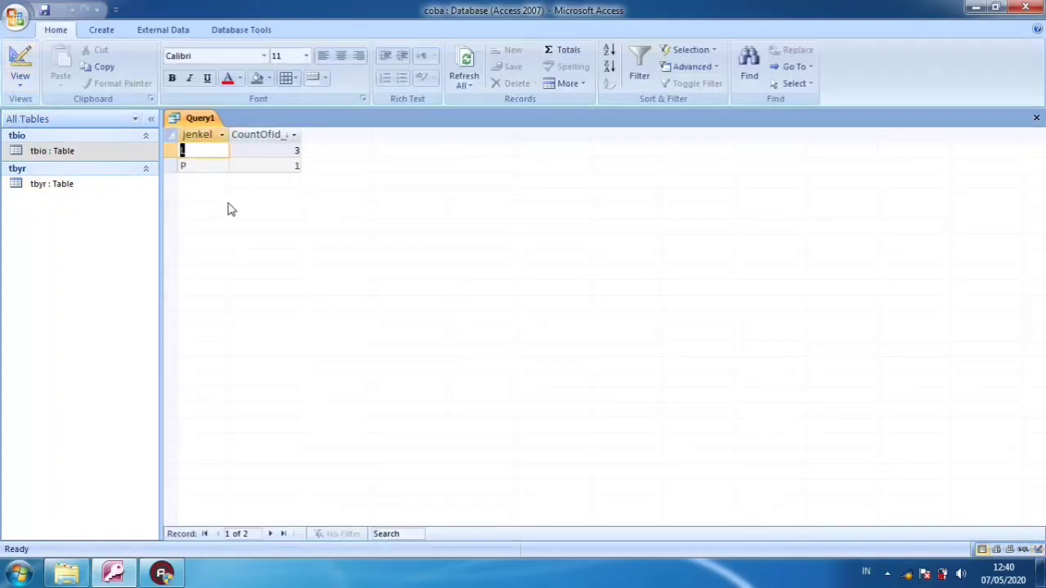
pyautogui.click(215, 150)
pyautogui.click(217, 166)
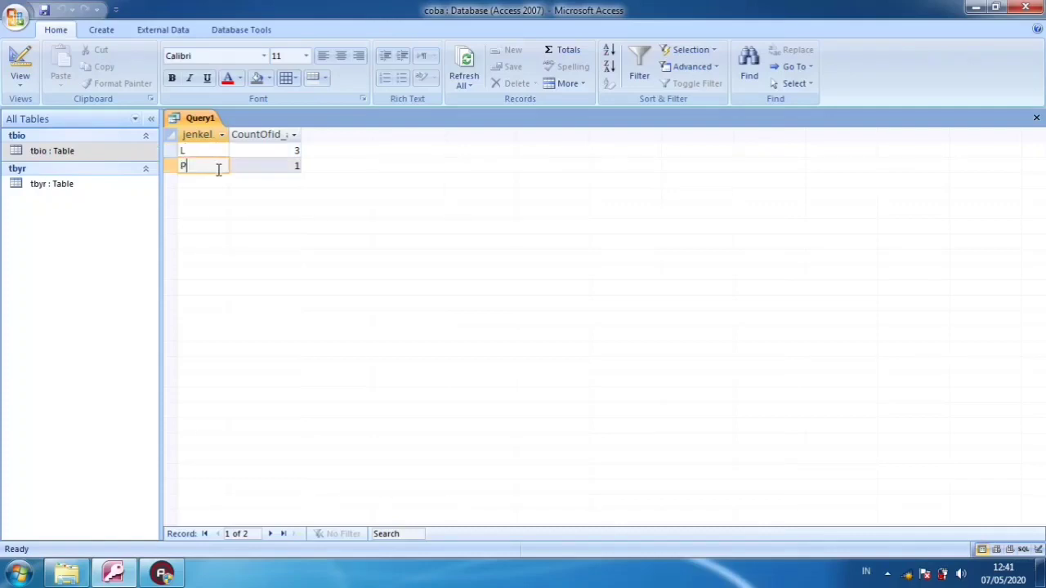
pyautogui.click(252, 153)
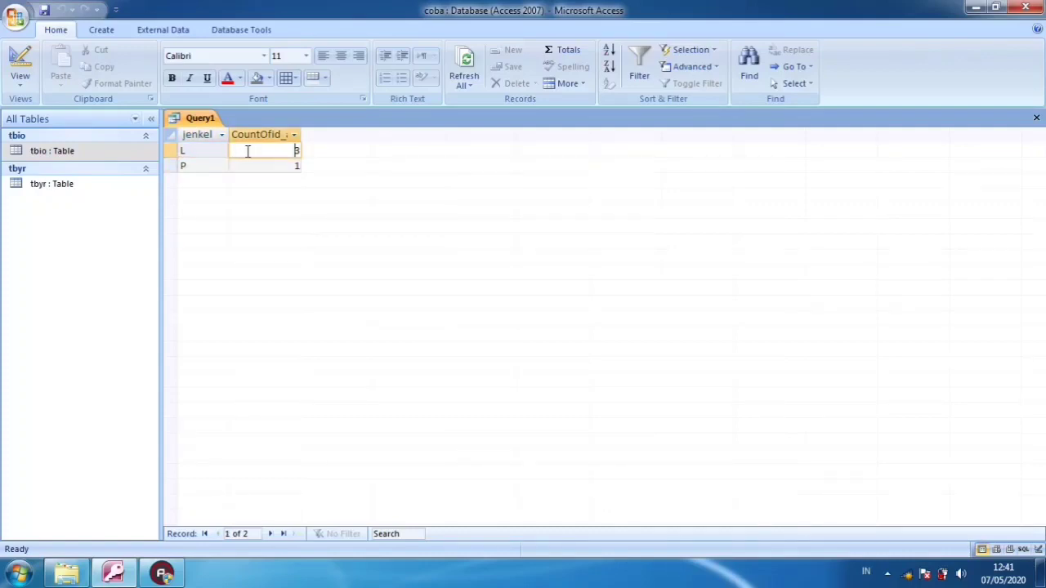
pyautogui.click(282, 164)
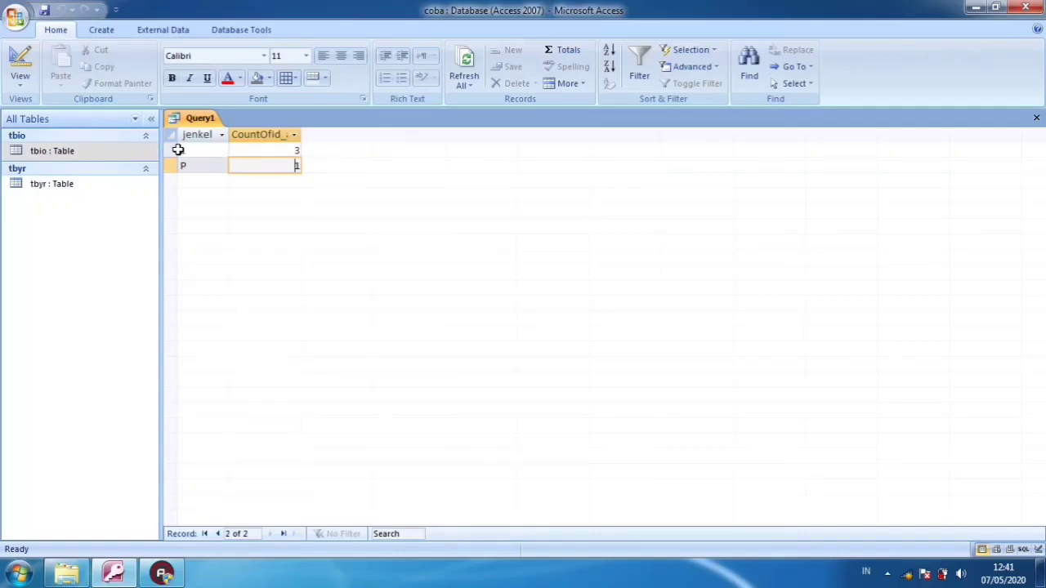
pyautogui.click(197, 151)
pyautogui.click(257, 151)
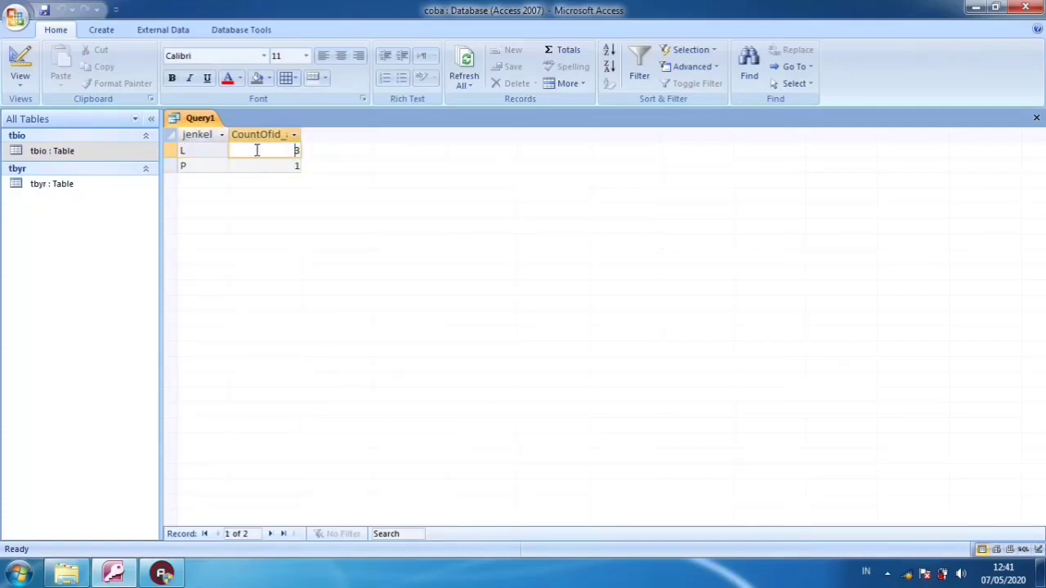
pyautogui.click(208, 166)
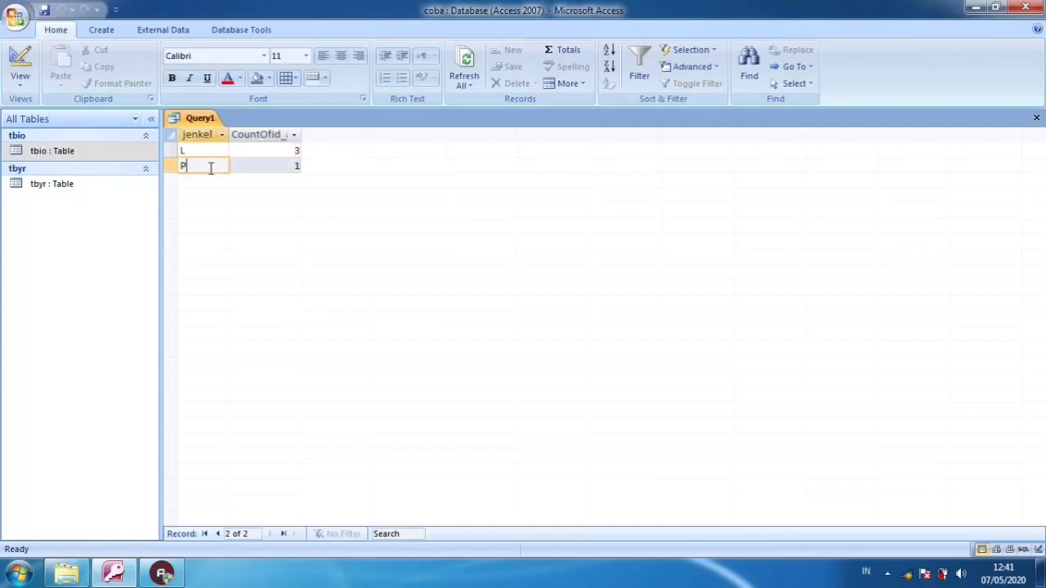
pyautogui.click(283, 167)
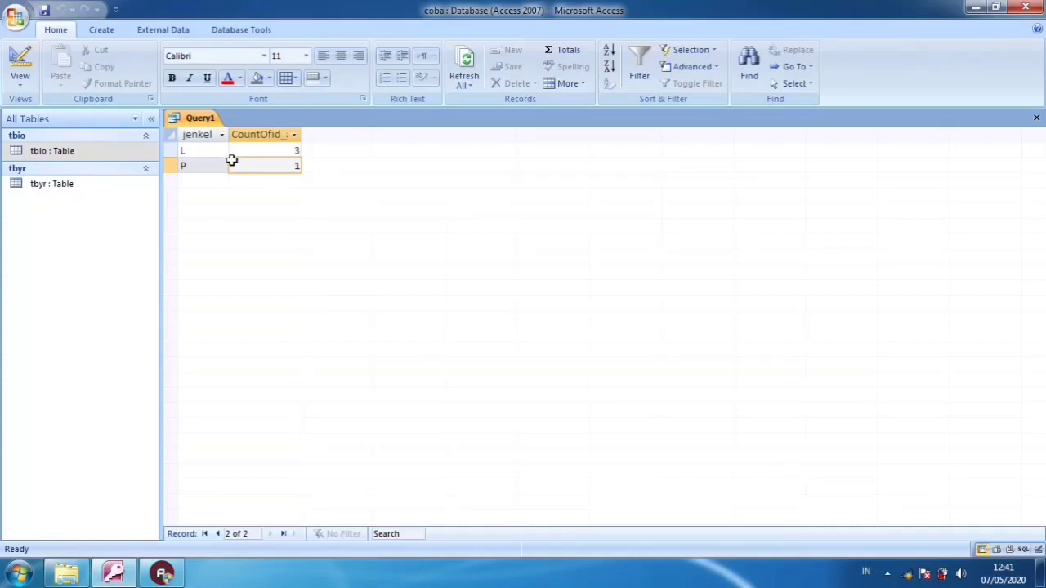
pyautogui.click(256, 164)
# Close the query and save it under the name Qperjenkel
pyautogui.click(1036, 119)
pyautogui.click(464, 325)
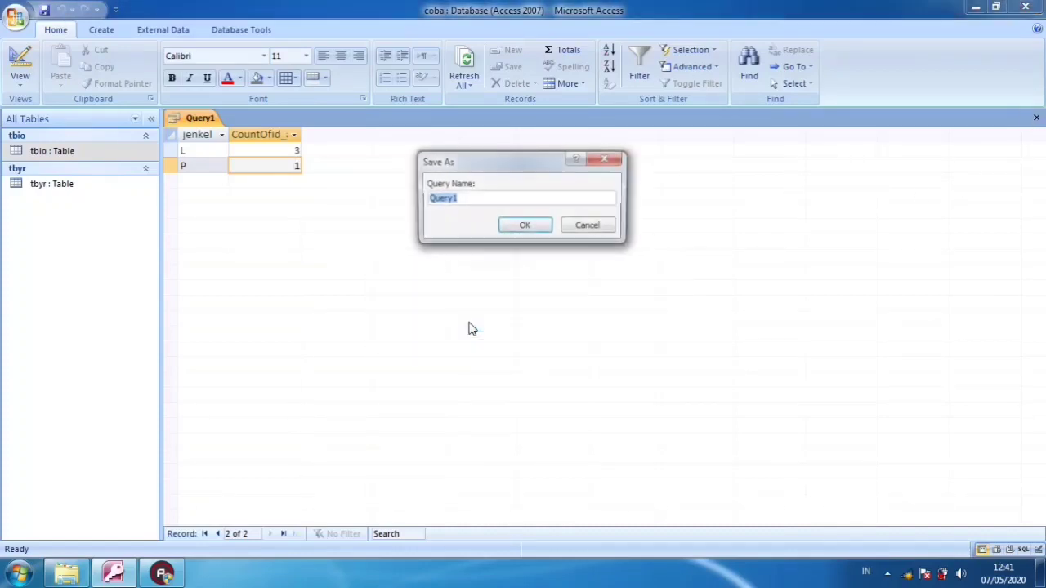
pyautogui.write('Q')
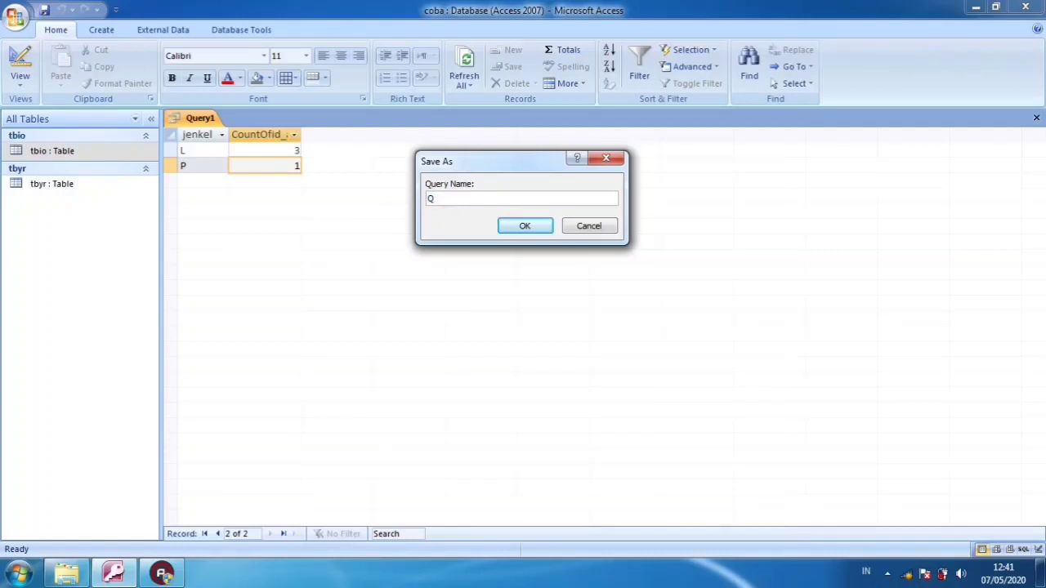
pyautogui.write('perjenkel')
pyautogui.click(525, 229)
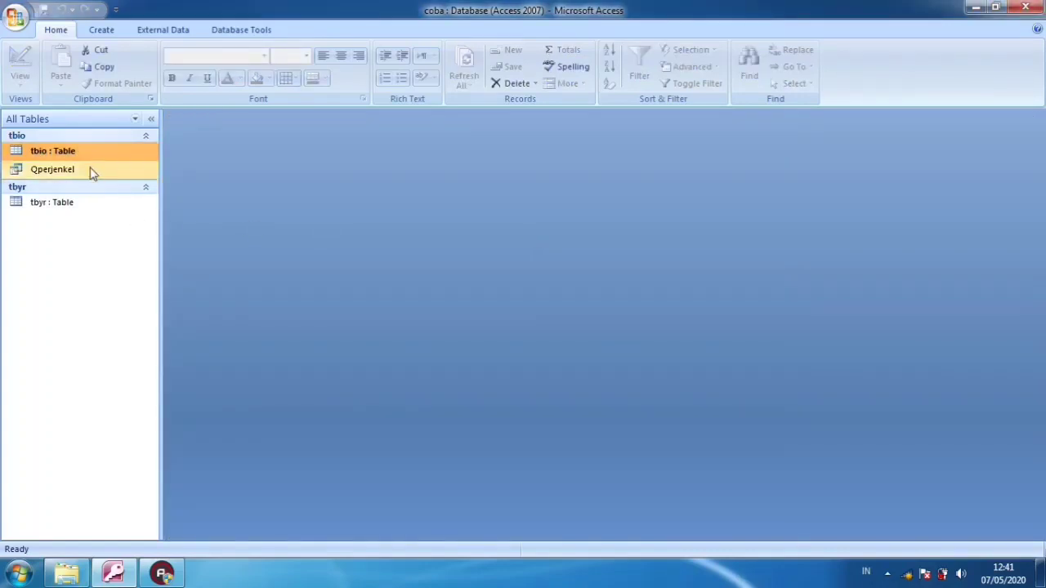
# Open the saved Qperjenkel query, check its rows for both jenkel values, and close it
pyautogui.click(90, 172)
pyautogui.doubleClick(91, 172)
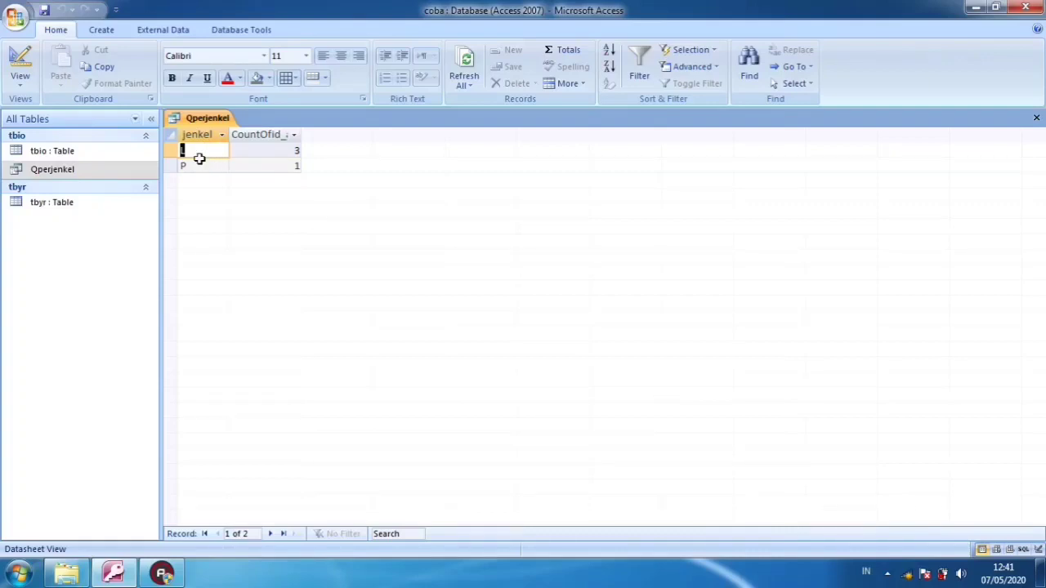
pyautogui.click(210, 166)
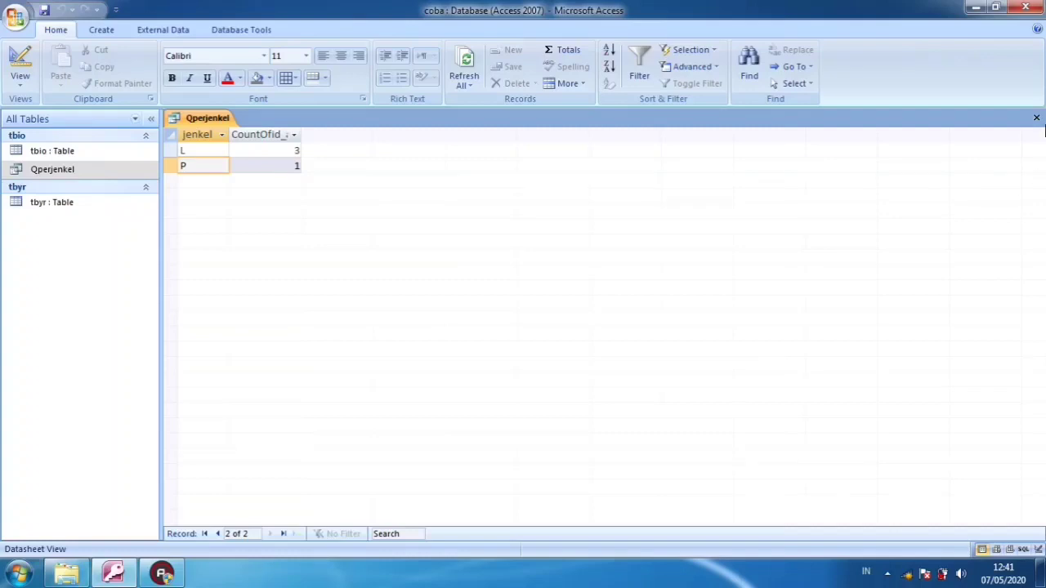
pyautogui.click(1037, 117)
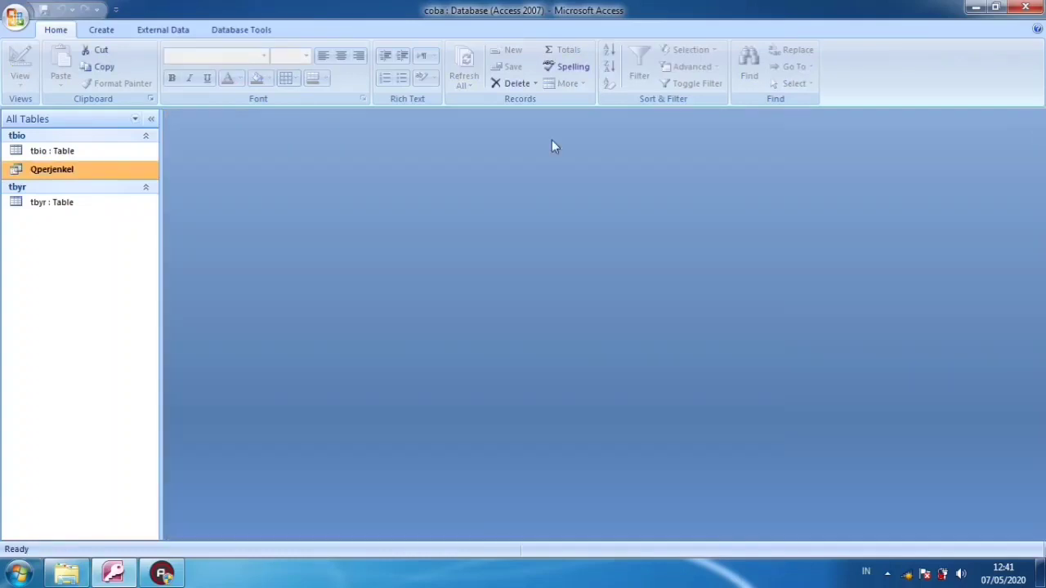
# Open the tbio table and start a new record with id_anggota A5, the member's name and jenkel P
pyautogui.doubleClick(111, 152)
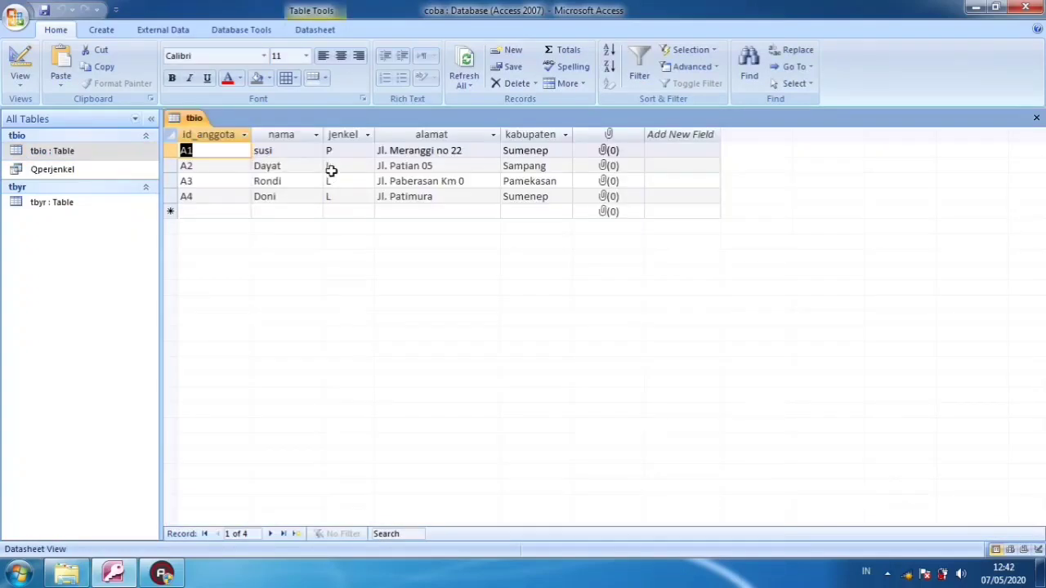
pyautogui.click(342, 151)
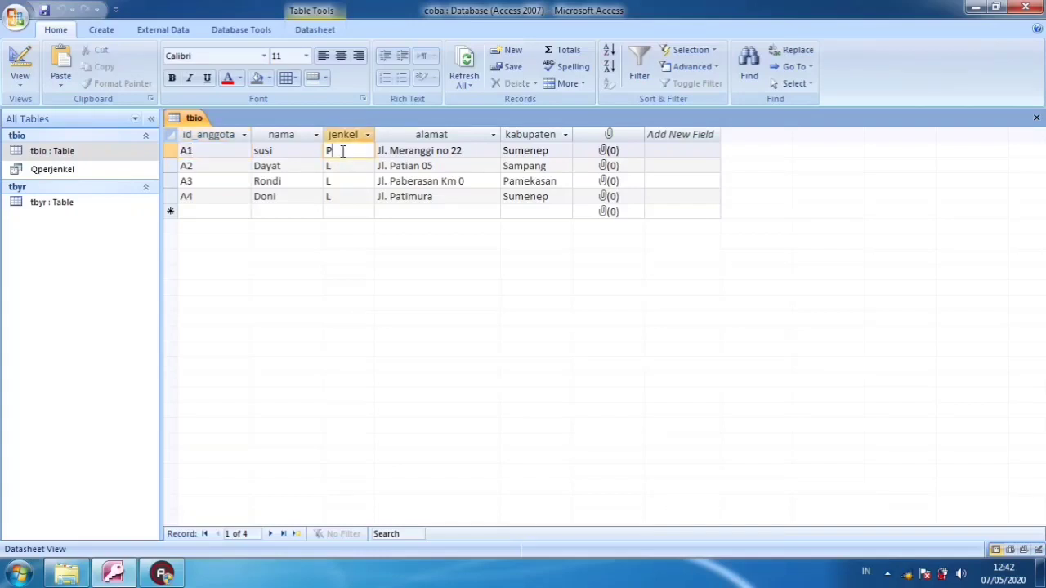
pyautogui.click(235, 214)
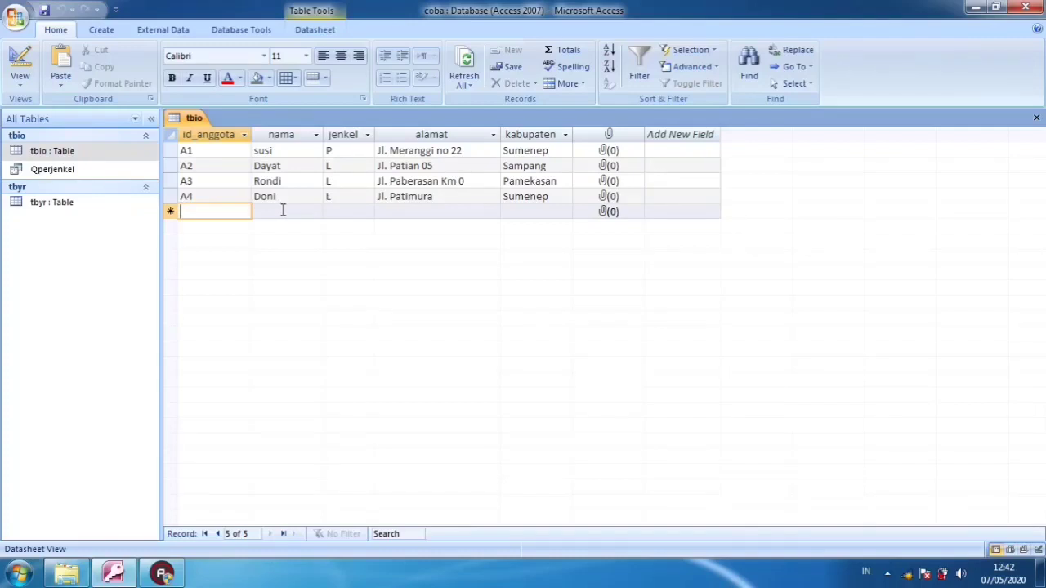
pyautogui.click(258, 212)
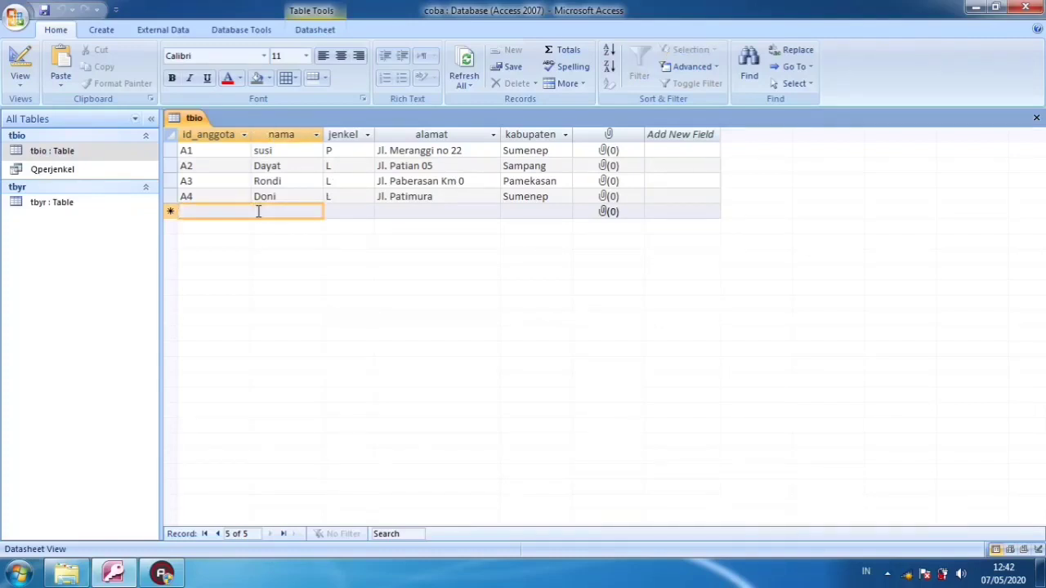
pyautogui.click(247, 211)
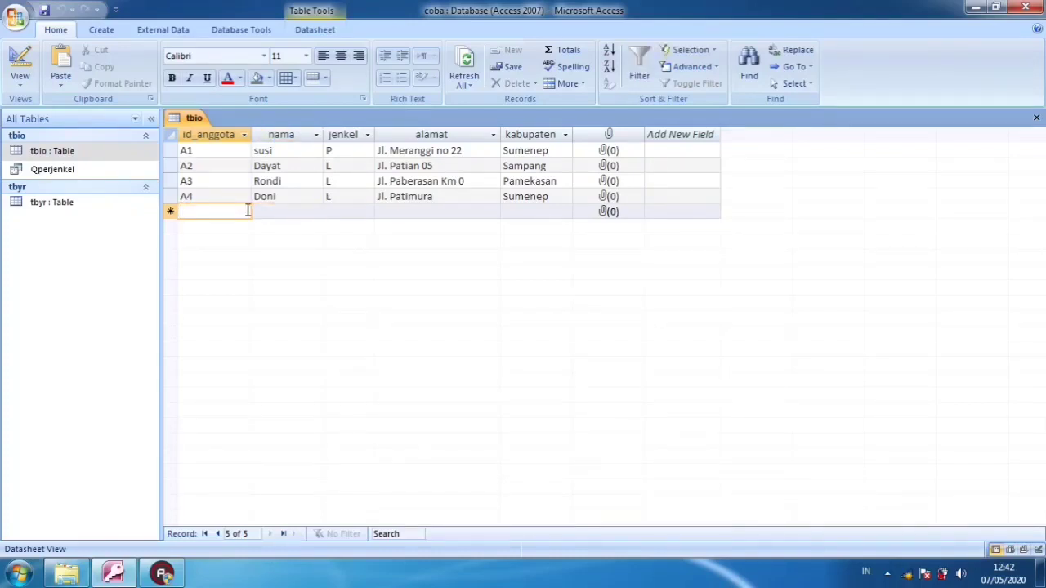
pyautogui.write('A5')
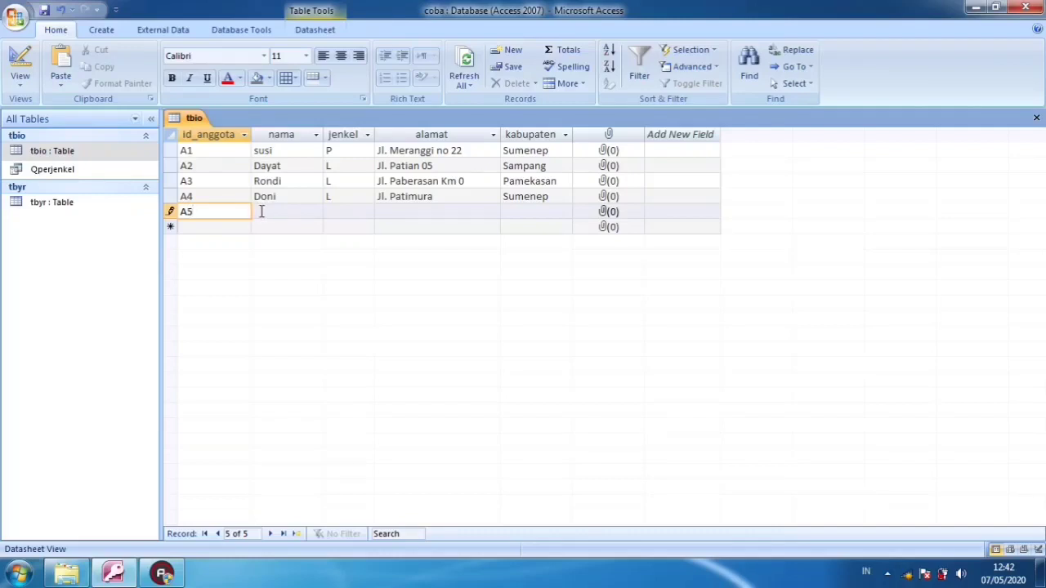
pyautogui.click(261, 210)
pyautogui.write('Wulan')
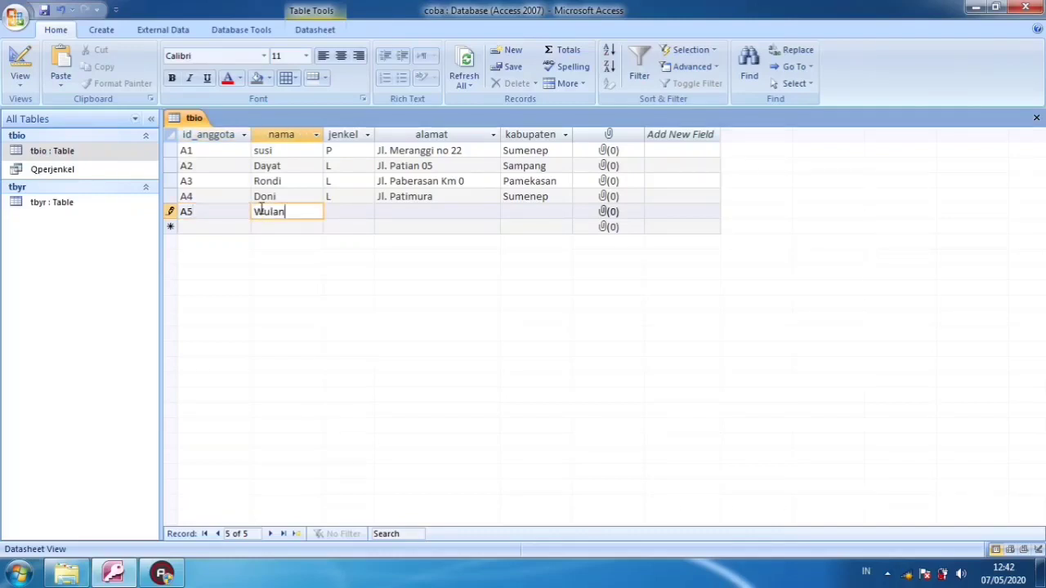
pyautogui.press('Tab')
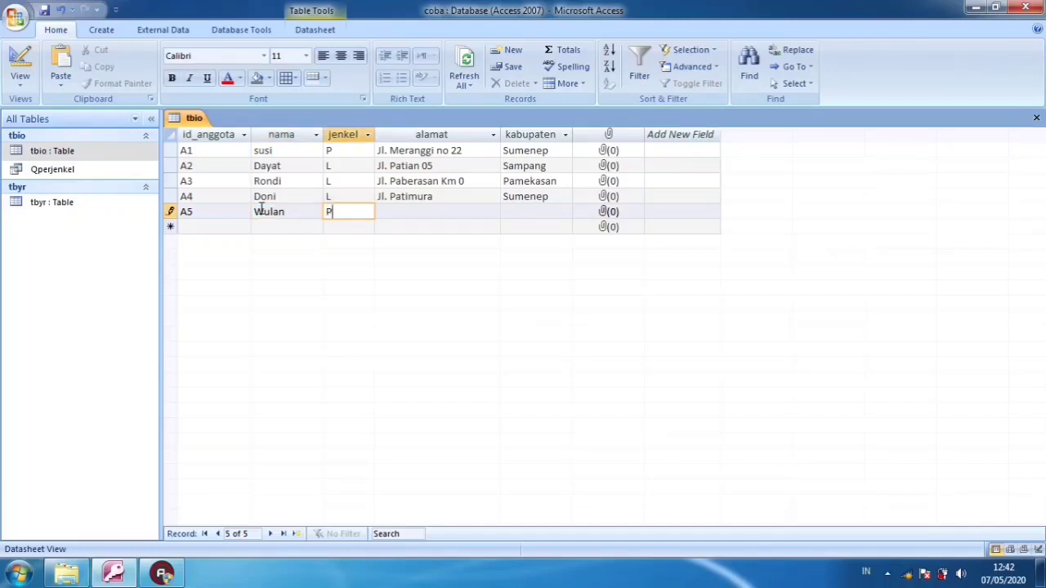
pyautogui.write('P')
# Complete record A5 with the member's street address in alamat and Sampang as kabupaten, and close the tbio table
pyautogui.press('Tab')
pyautogui.write('Jl')
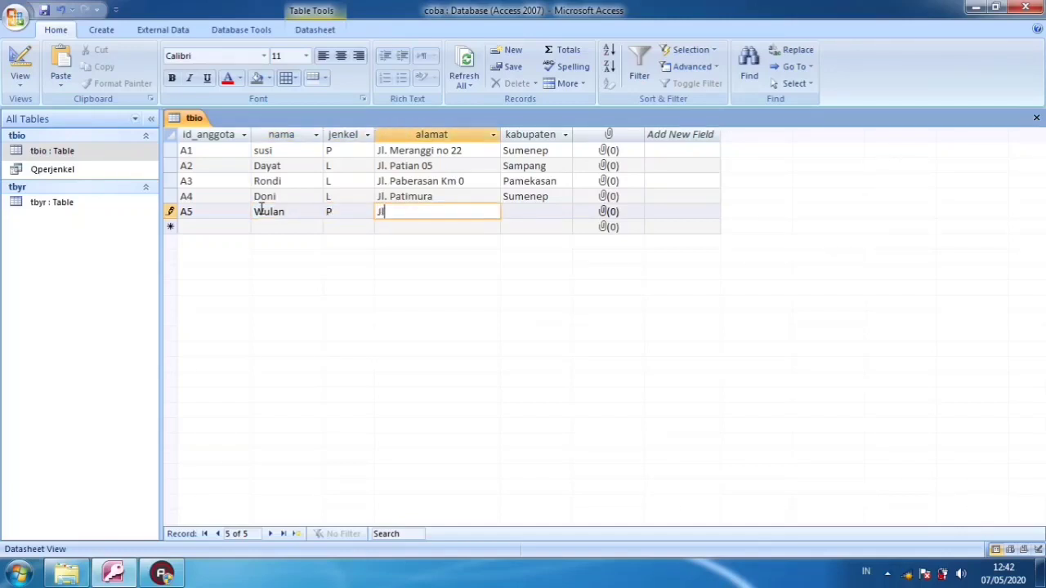
pyautogui.write(' pondok inda')
pyautogui.click(262, 210)
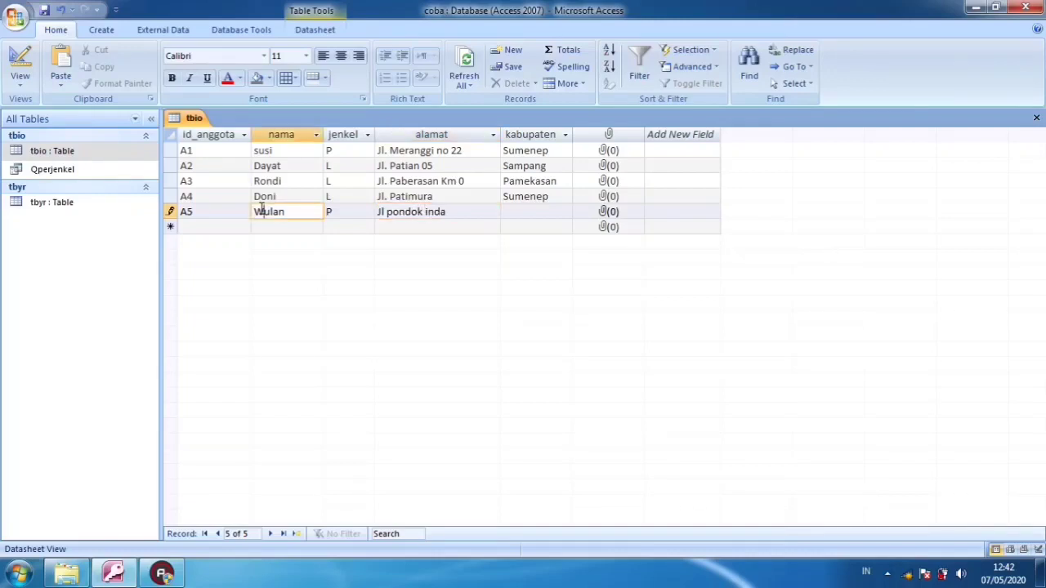
pyautogui.click(480, 211)
pyautogui.write('h')
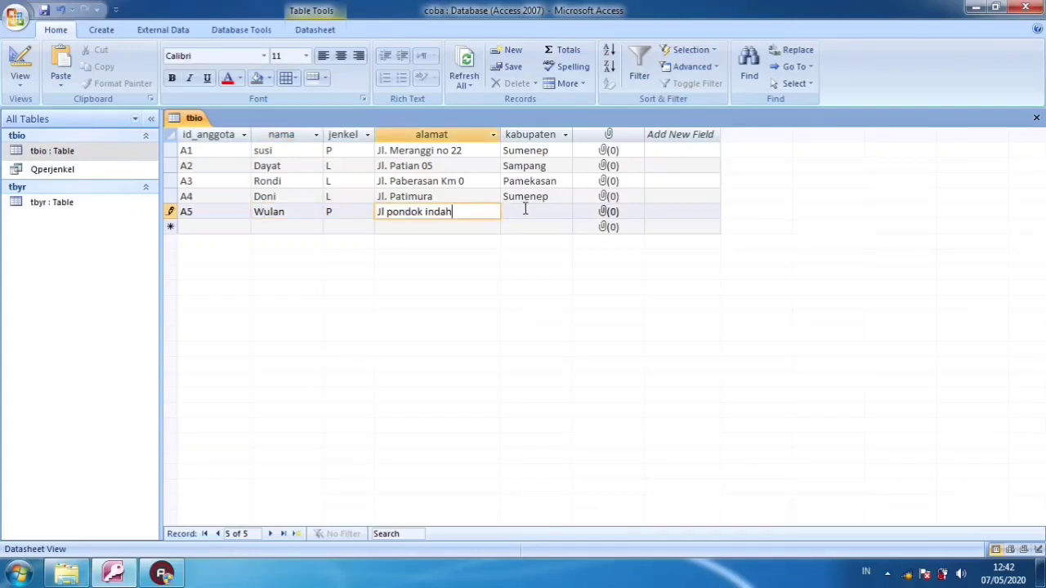
pyautogui.click(524, 211)
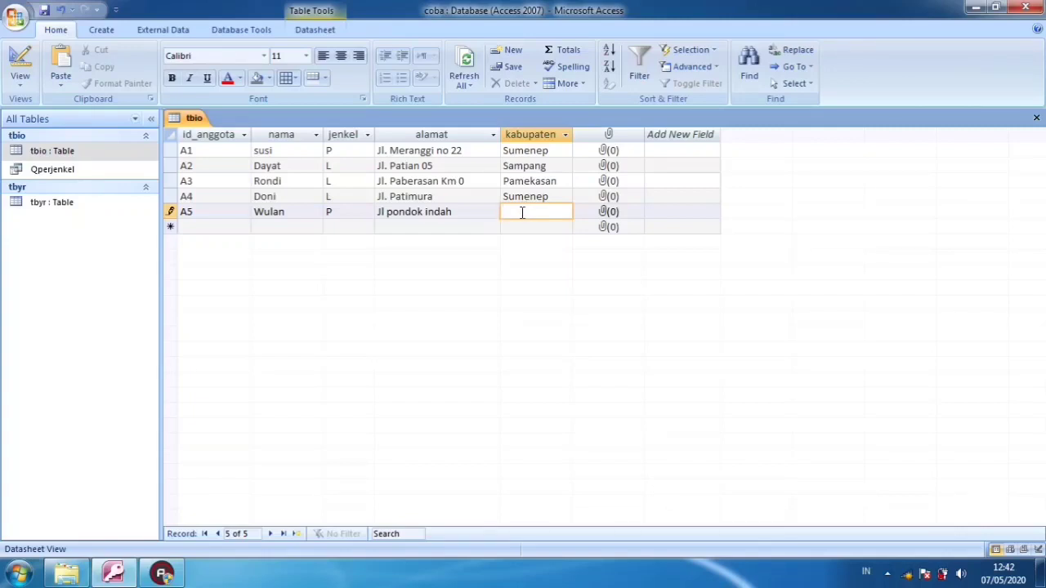
pyautogui.write('Sampang')
pyautogui.press('Tab')
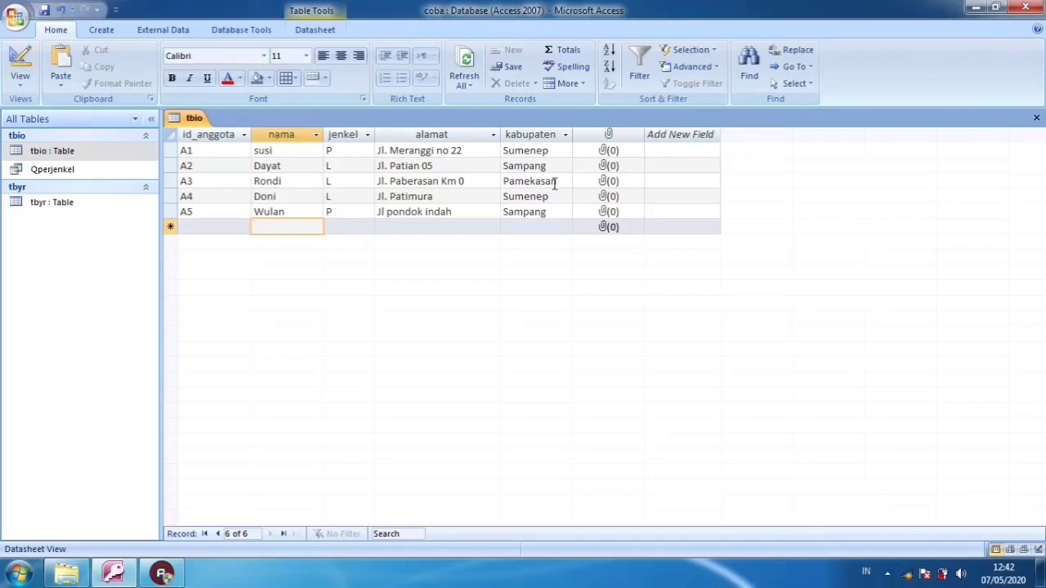
pyautogui.click(231, 228)
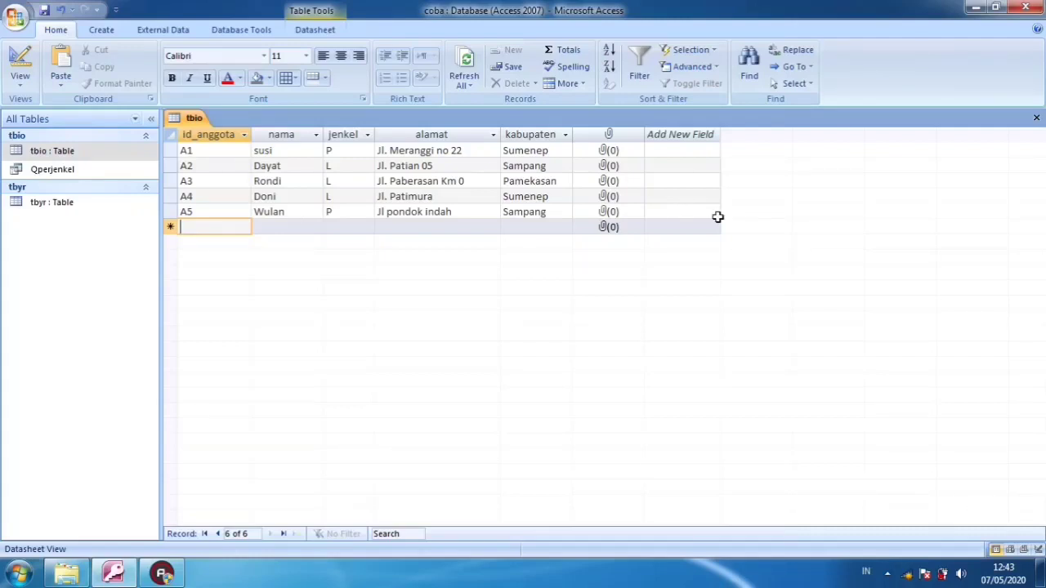
pyautogui.click(1037, 118)
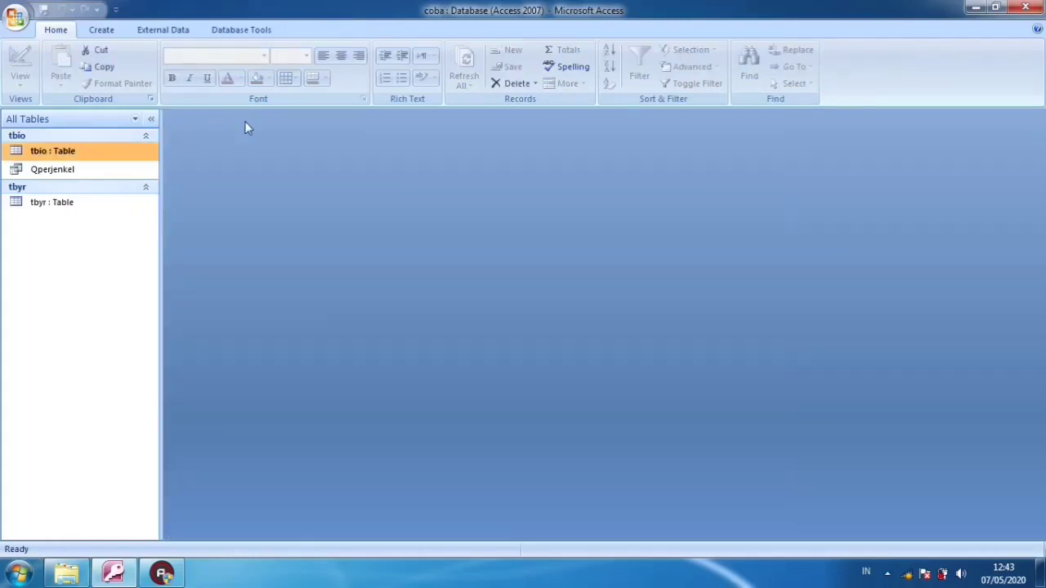
# Reopen the Qperjenkel query and check the member count for jenkel P against the newly added record
pyautogui.doubleClick(97, 174)
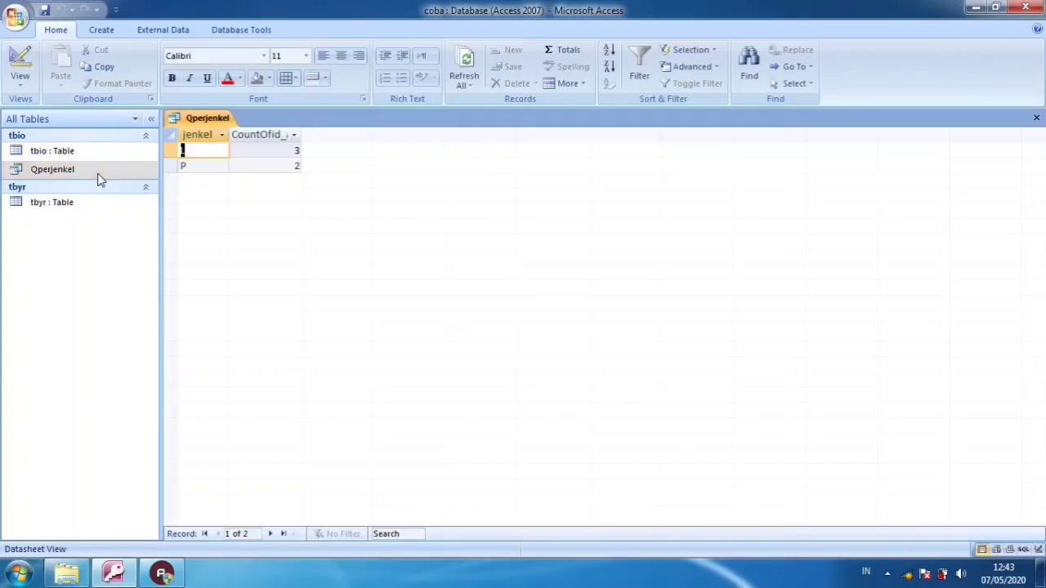
pyautogui.click(209, 151)
pyautogui.click(201, 166)
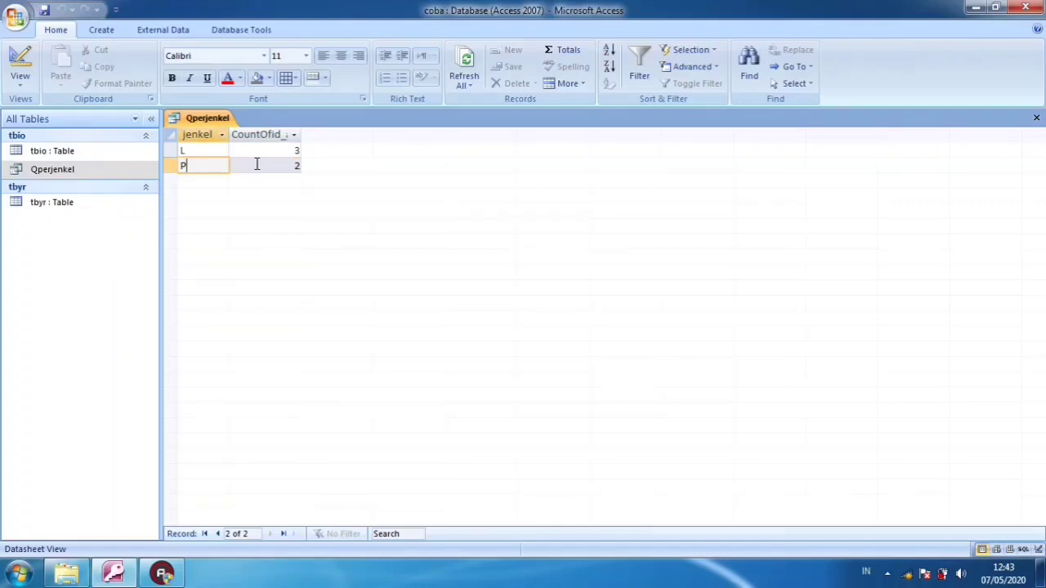
pyautogui.moveTo(257, 164); pyautogui.dragTo(322, 159)
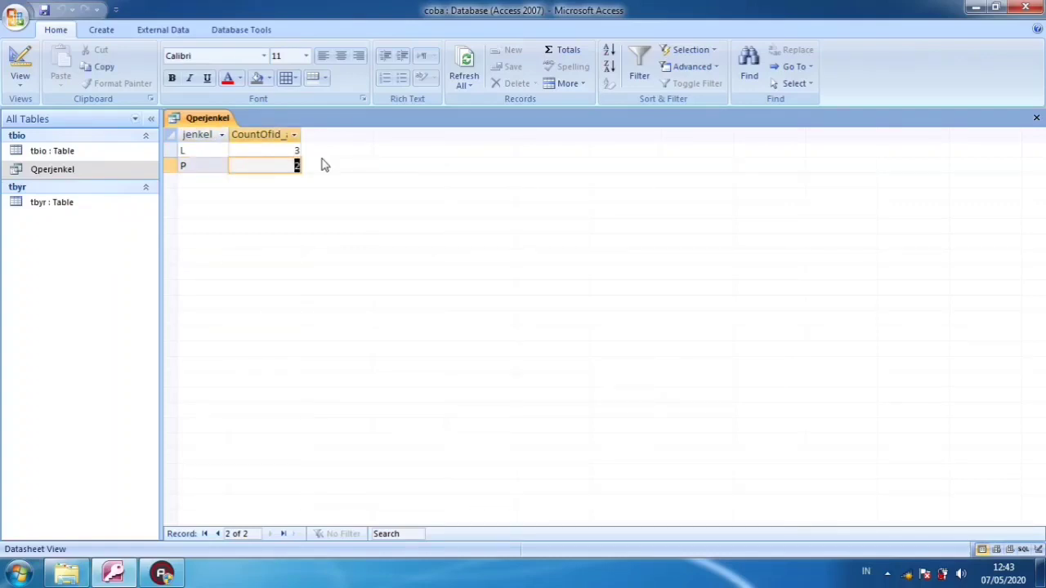
# Compare the member counts for jenkel L and P in Qperjenkel, and switch the query to Design View
pyautogui.click(215, 151)
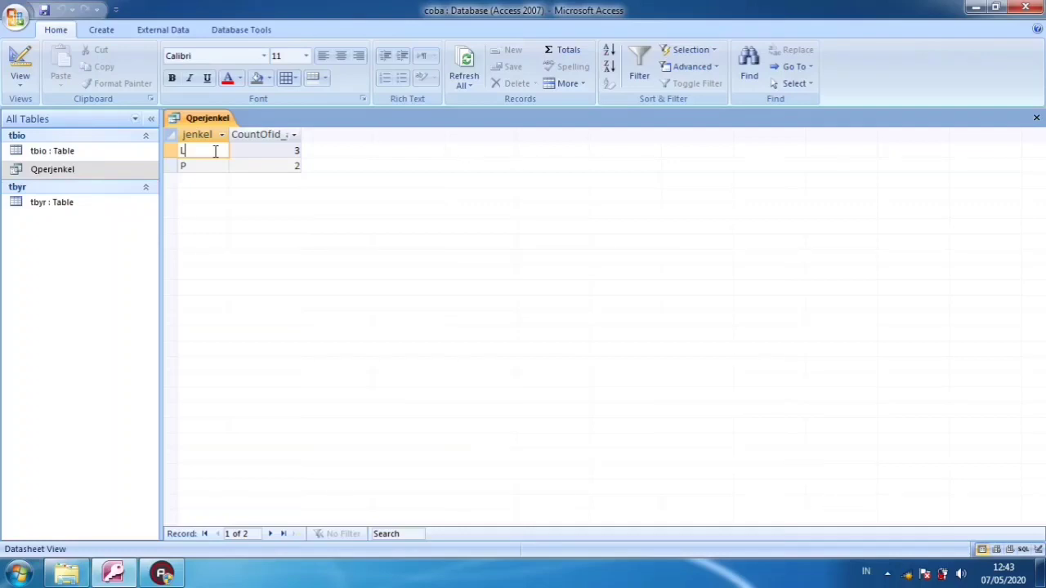
pyautogui.click(253, 165)
pyautogui.moveTo(205, 166); pyautogui.dragTo(205, 147)
pyautogui.click(278, 151)
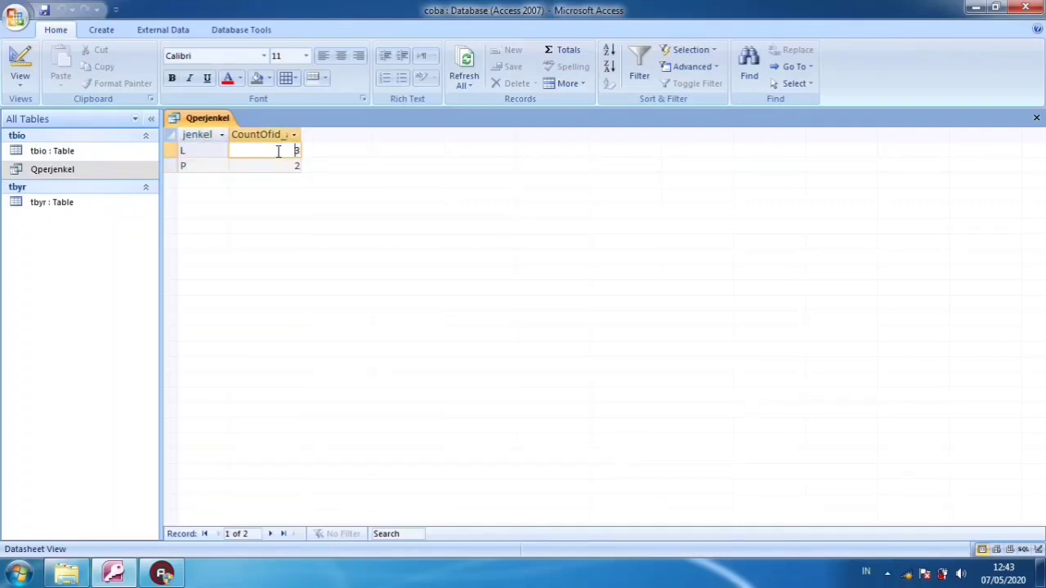
pyautogui.click(28, 69)
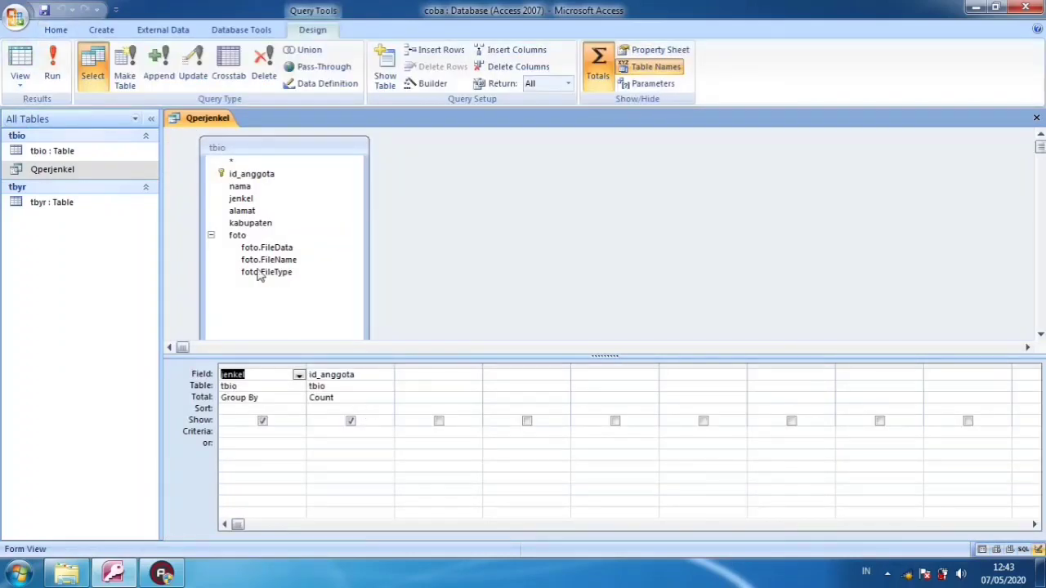
# Examine the id_anggota and kabupaten values in the tbio table, and close both the table and the Qperjenkel query
pyautogui.doubleClick(129, 153)
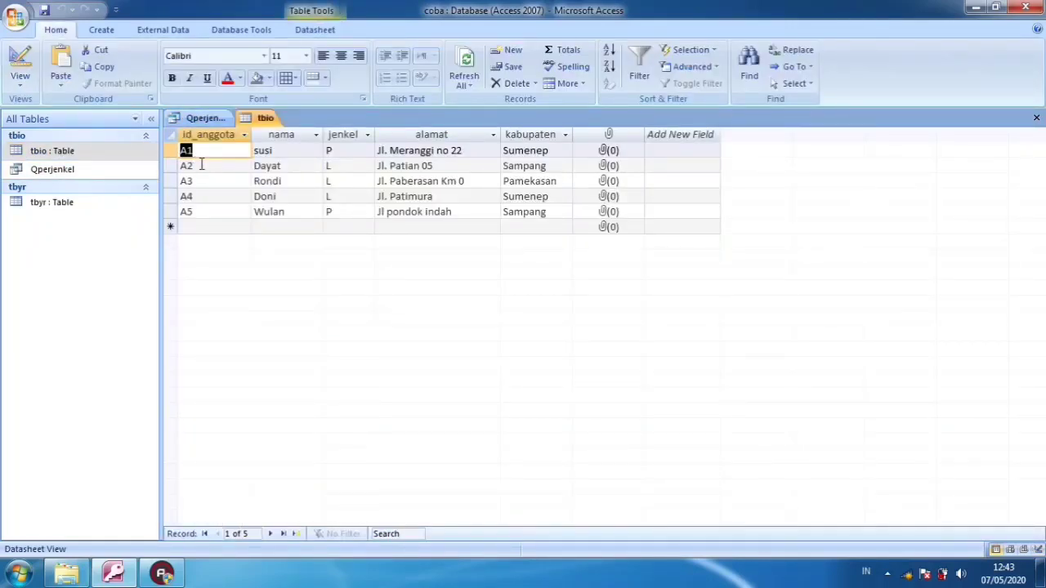
pyautogui.click(203, 165)
pyautogui.click(201, 153)
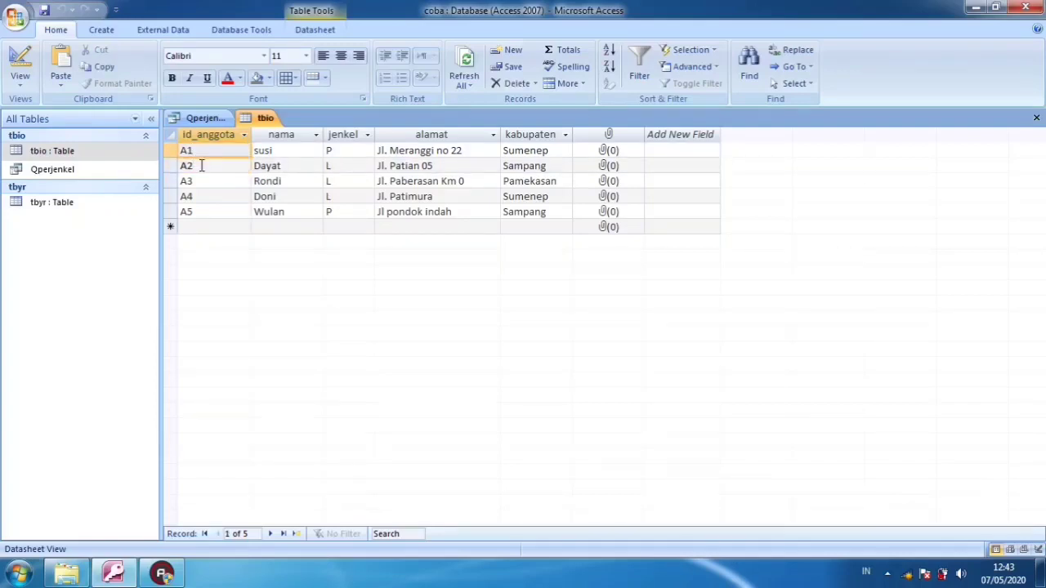
pyautogui.click(201, 166)
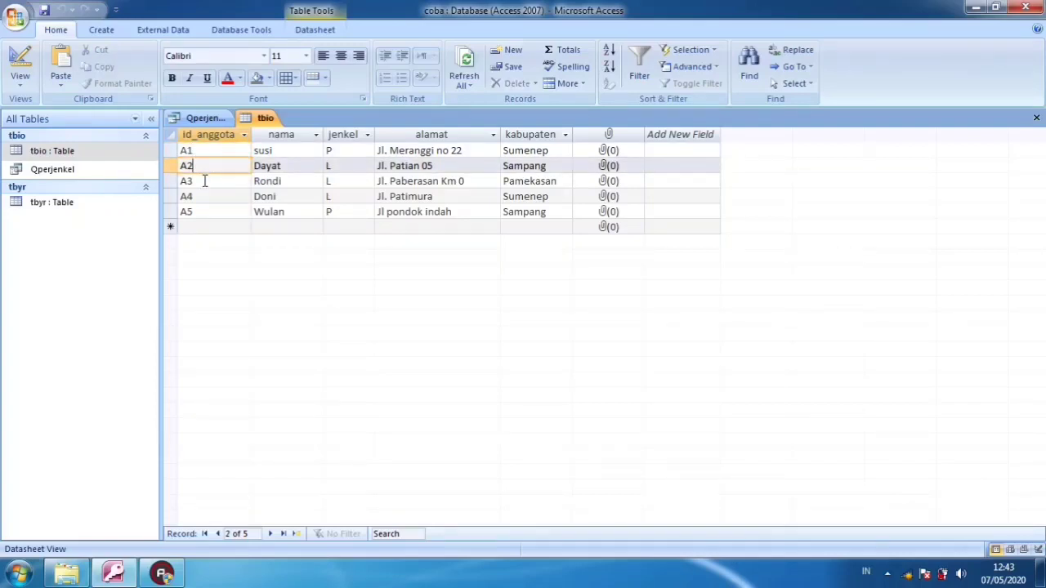
pyautogui.click(205, 181)
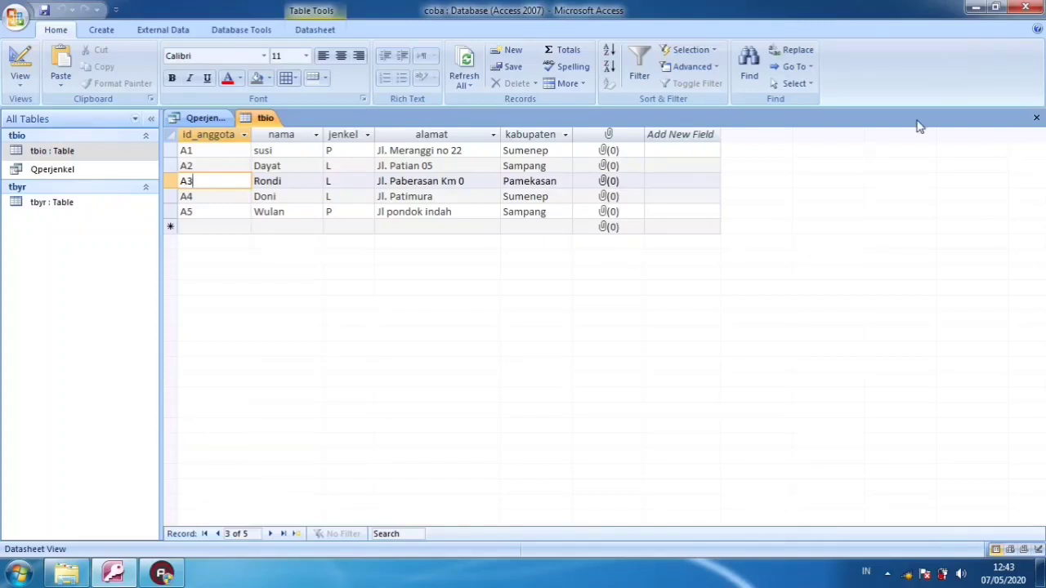
pyautogui.click(501, 151)
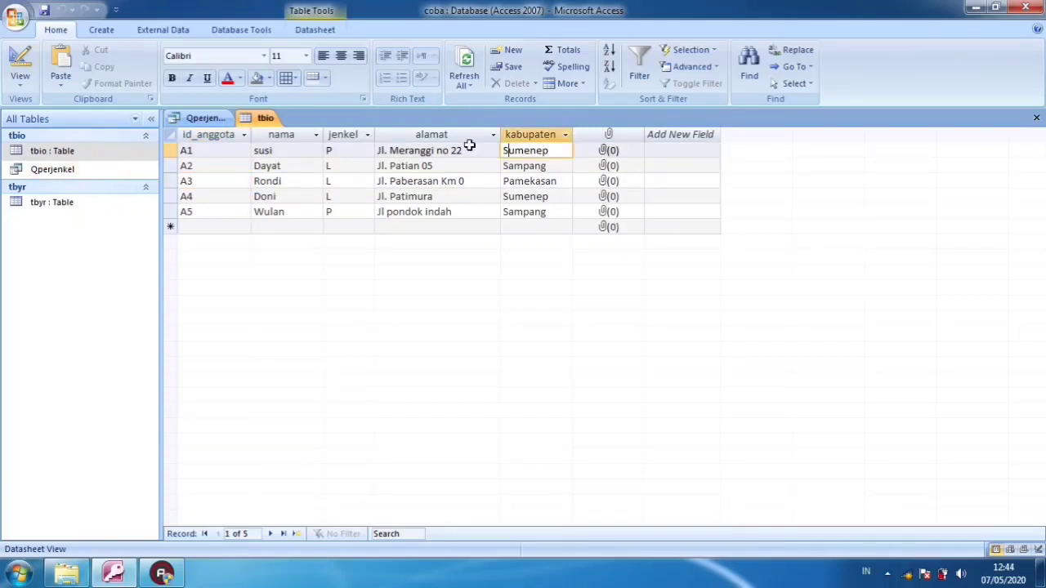
pyautogui.click(510, 153)
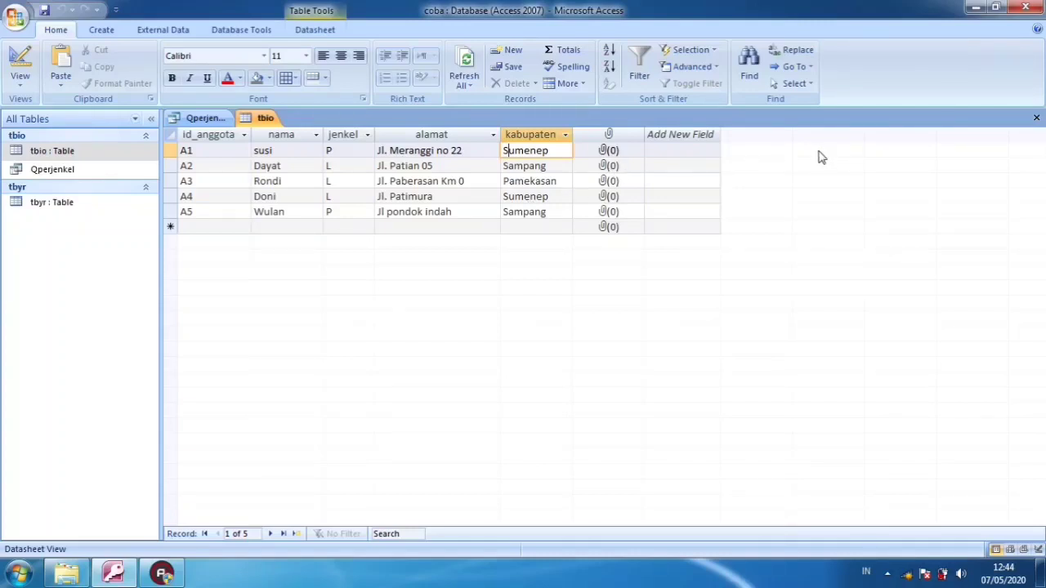
pyautogui.click(1034, 120)
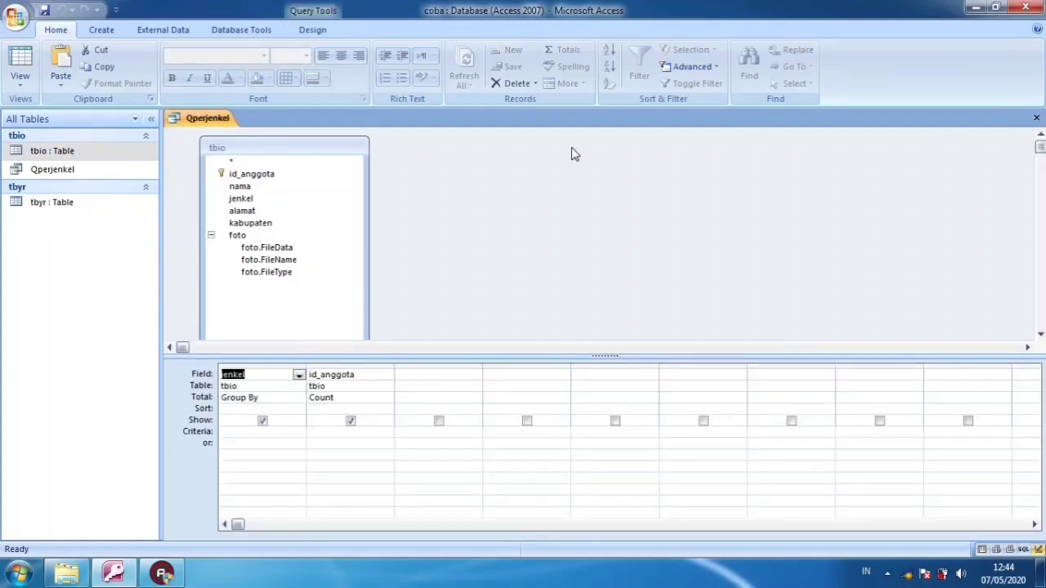
pyautogui.click(1036, 118)
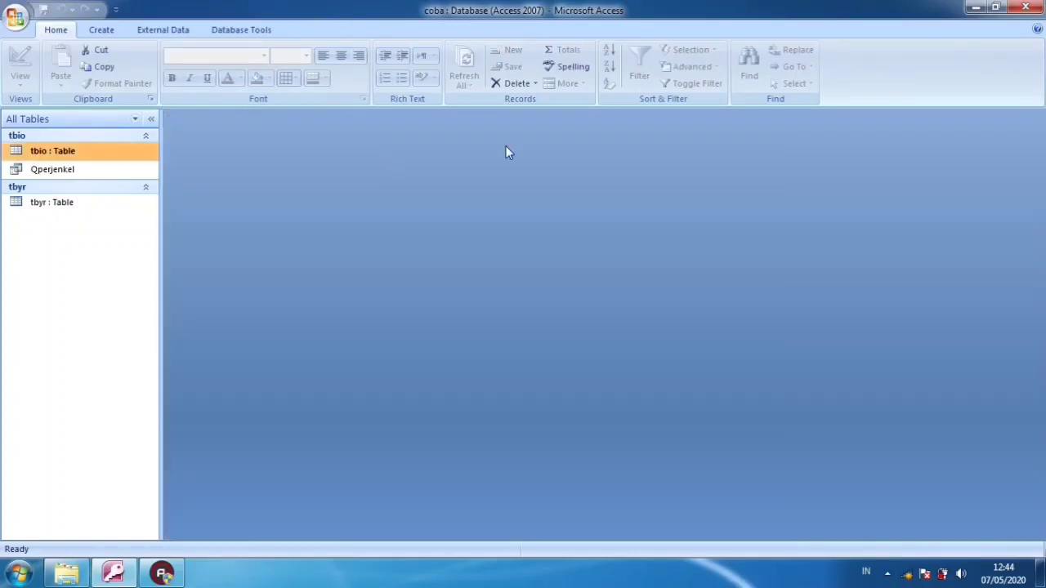
# Reopen the tbio table to review its member records, close it, and open it once more
pyautogui.doubleClick(115, 155)
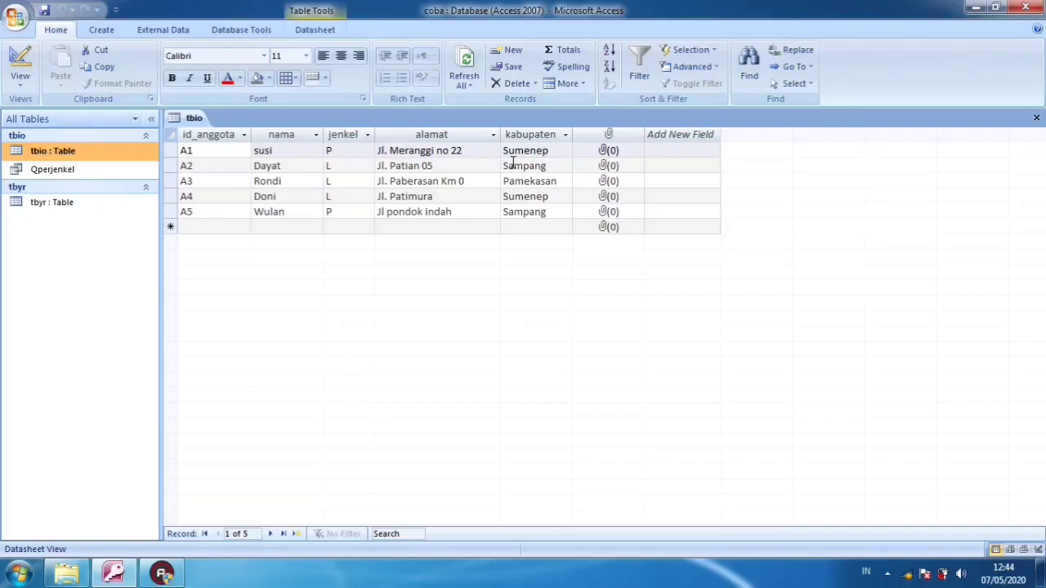
pyautogui.click(1036, 120)
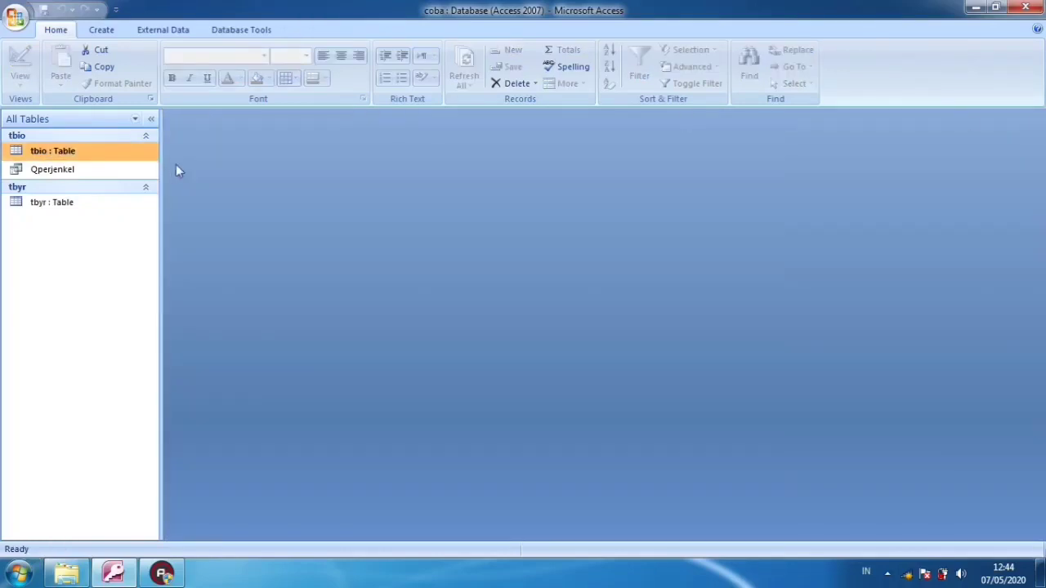
pyautogui.click(94, 167)
pyautogui.doubleClick(107, 156)
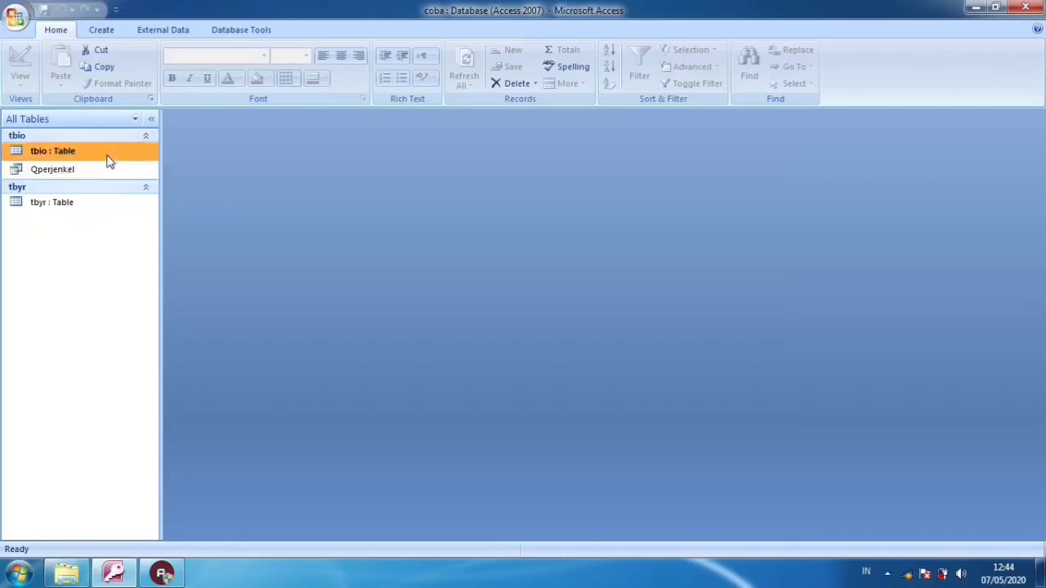